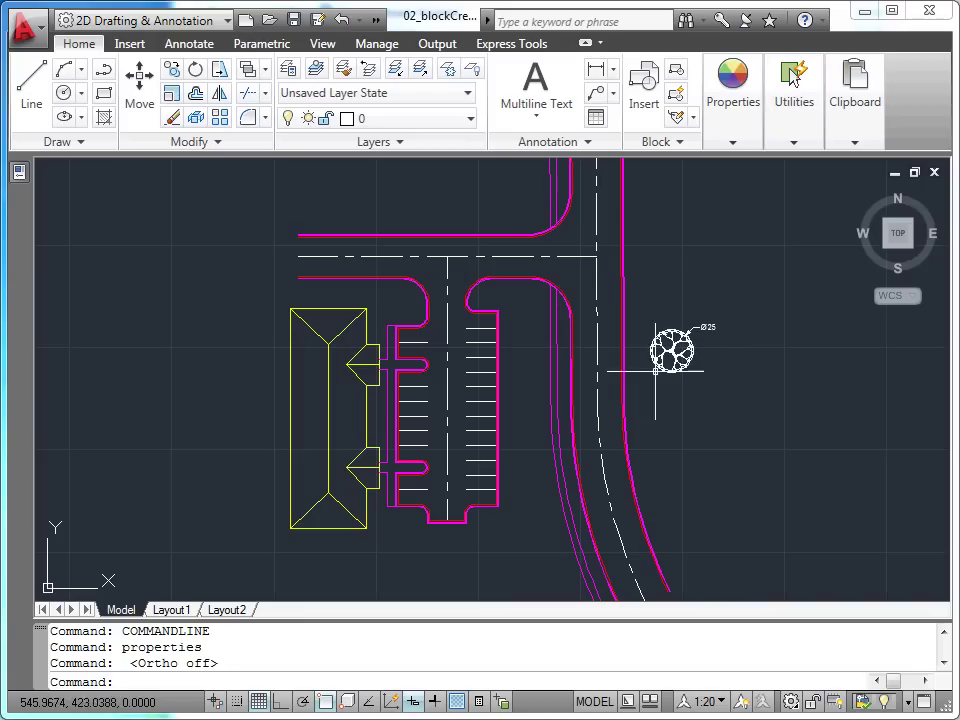
Centre the tree symbol in view, trial-select its branch lines, then clear the selection
{"action": "scroll", "coordinate": [643, 381], "scroll_direction": "up", "scroll_amount": 8}
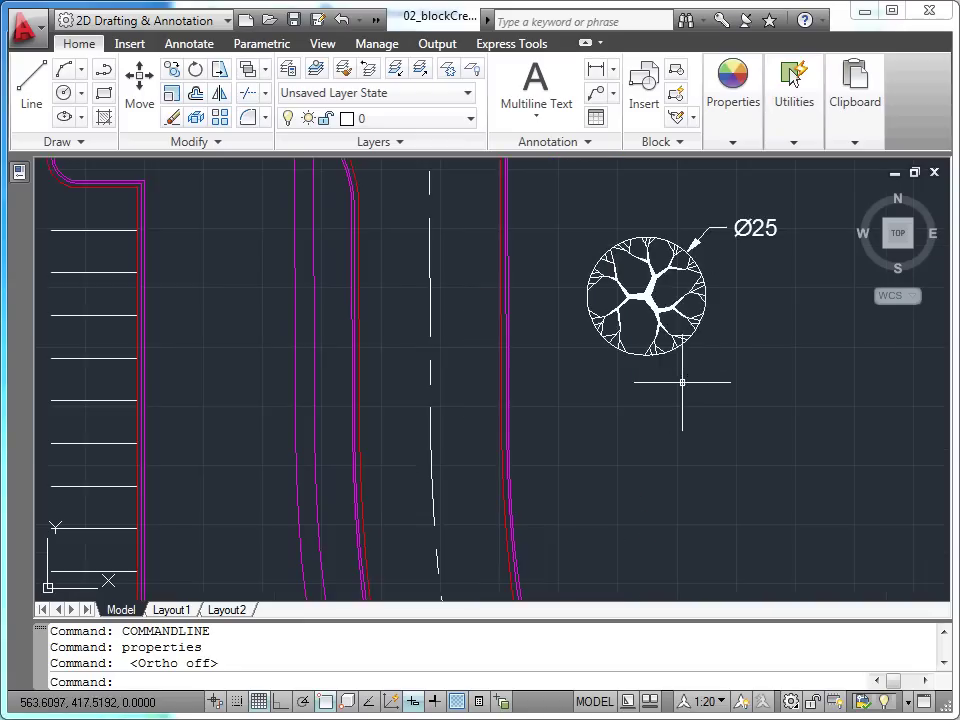
{"action": "middle_click_drag", "start_coordinate": [669, 519], "coordinate": [640, 529]}
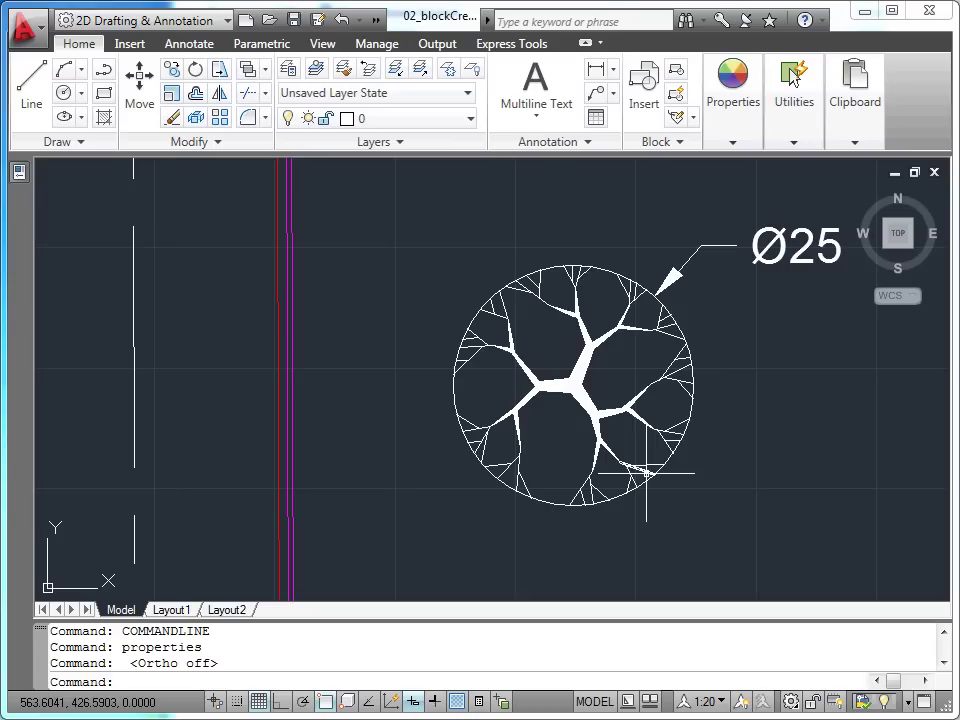
{"action": "left_click", "coordinate": [628, 328]}
{"action": "left_click", "coordinate": [580, 340]}
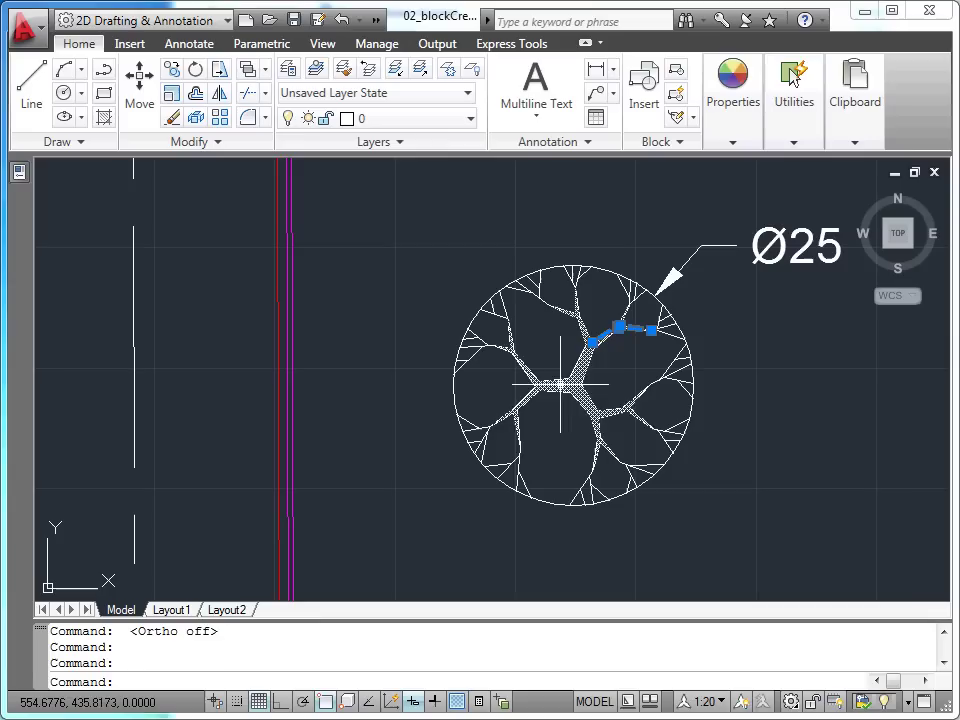
{"action": "left_click", "coordinate": [487, 357]}
{"action": "left_click", "coordinate": [467, 321]}
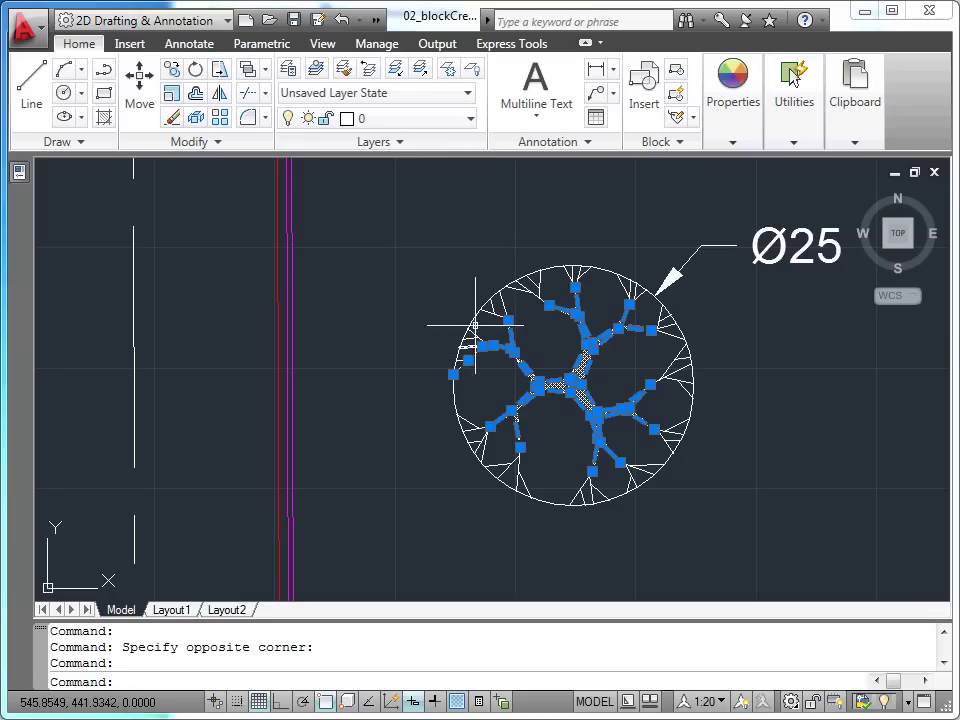
{"action": "left_click", "coordinate": [490, 315]}
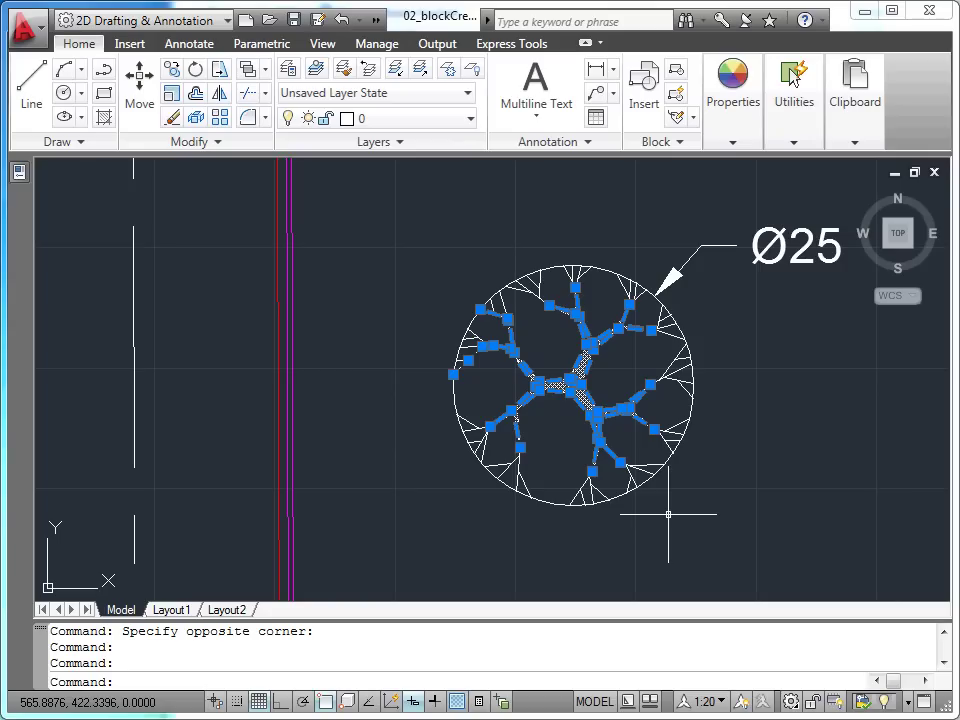
{"action": "key", "text": "Escape"}
{"action": "scroll", "coordinate": [706, 505], "scroll_direction": "down", "scroll_amount": 2}
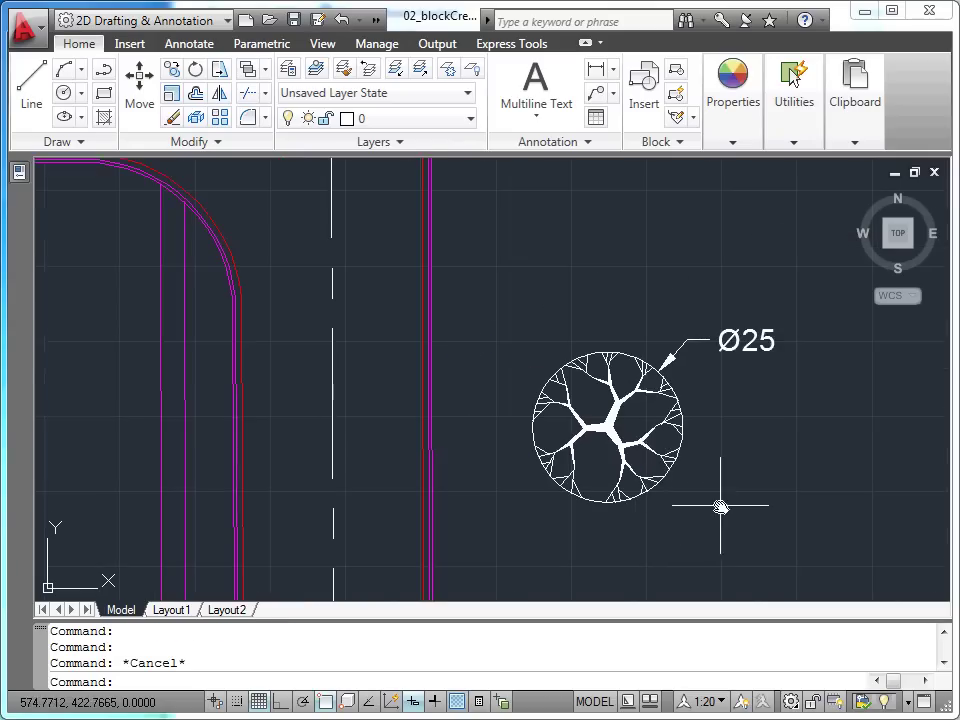
{"action": "middle_click_drag", "start_coordinate": [706, 505], "coordinate": [710, 443]}
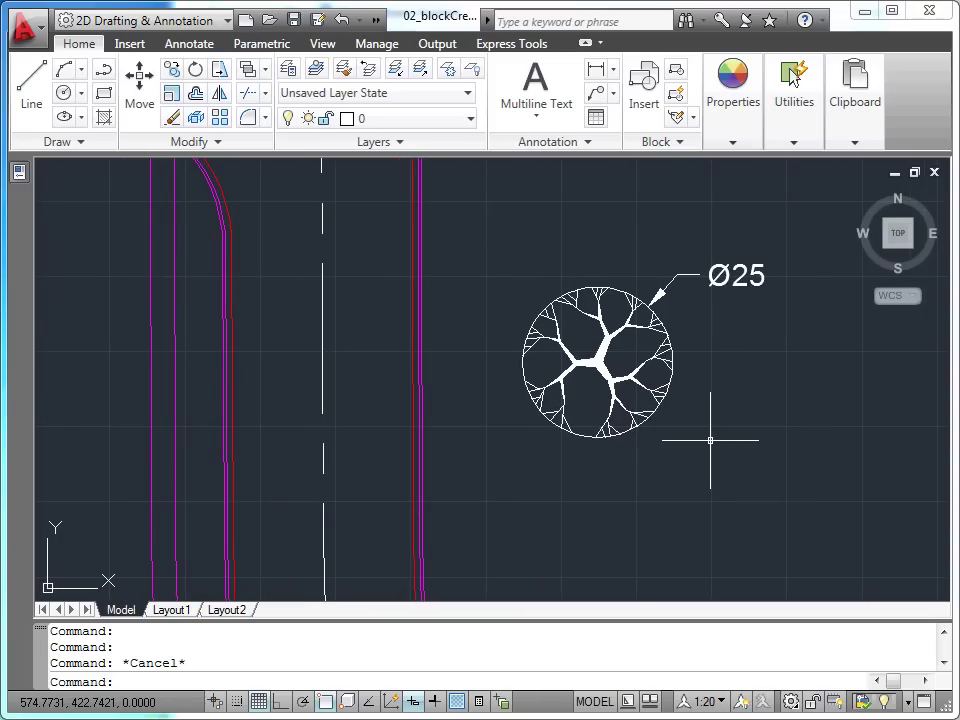
Start the Çınar block definition with its base point at the tree's centre
{"action": "left_click", "coordinate": [673, 75]}
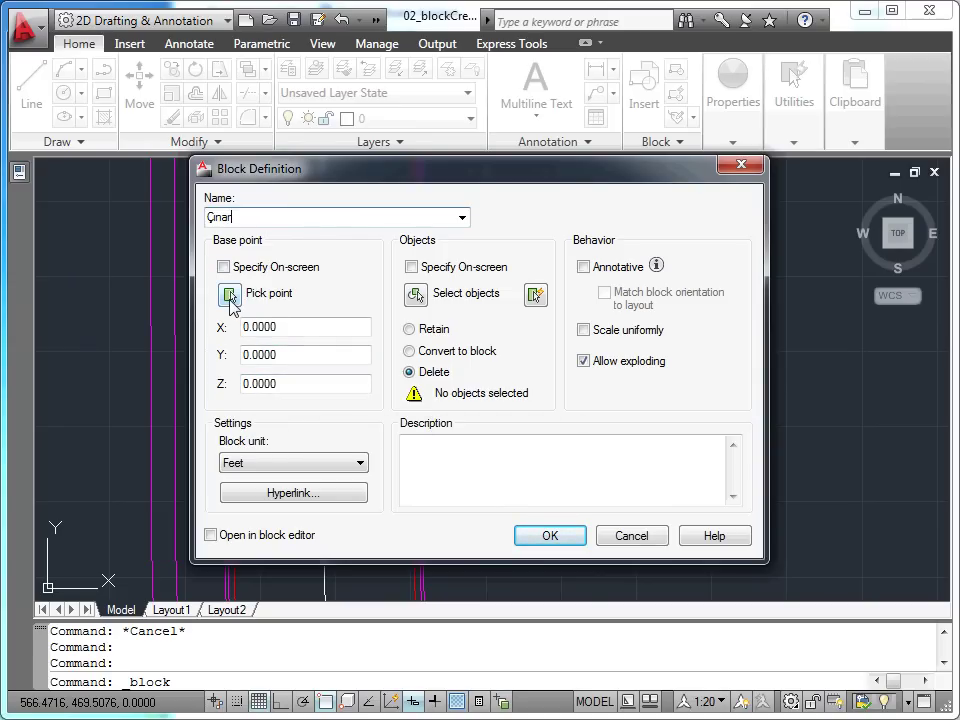
{"action": "left_click", "coordinate": [229, 295]}
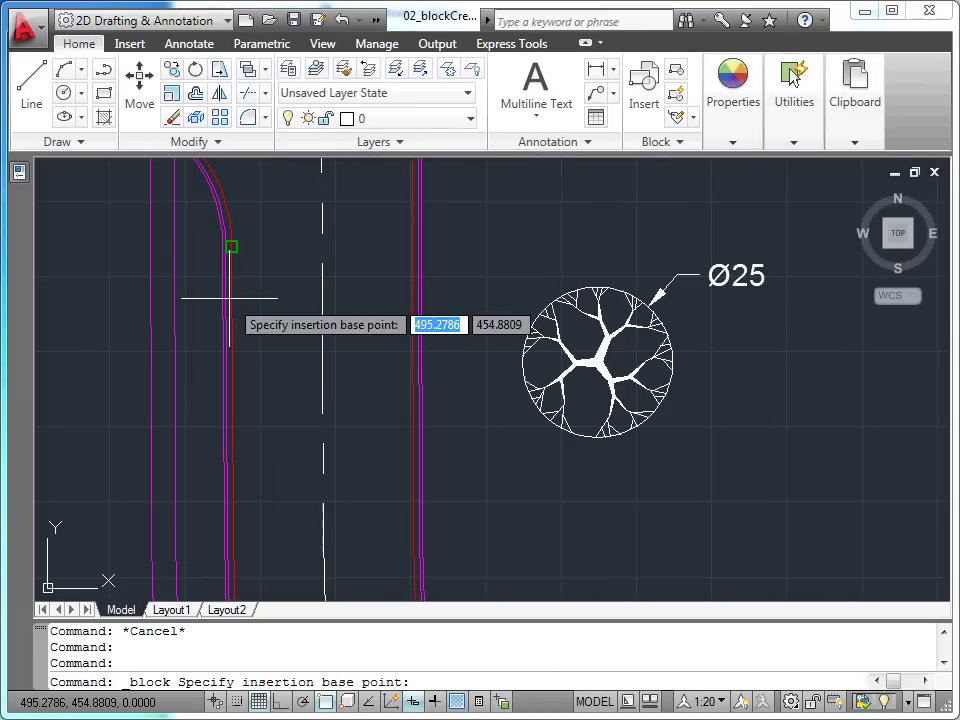
{"action": "left_click", "coordinate": [522, 369]}
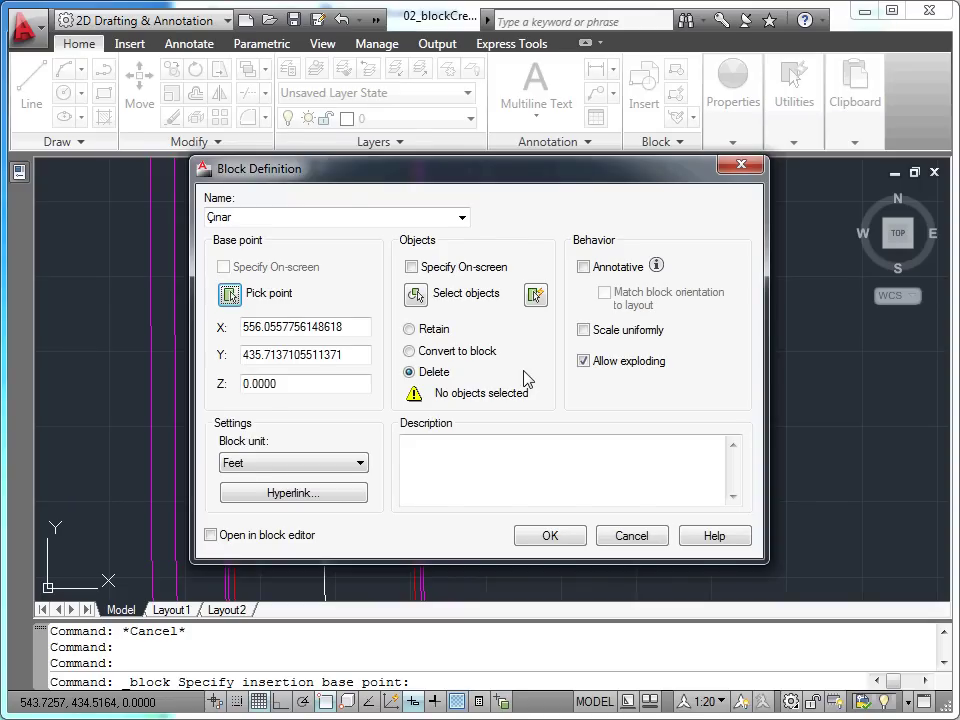
Window-select all 81 tree objects and create the Çınar block, deleting the originals
{"action": "left_click", "coordinate": [418, 296]}
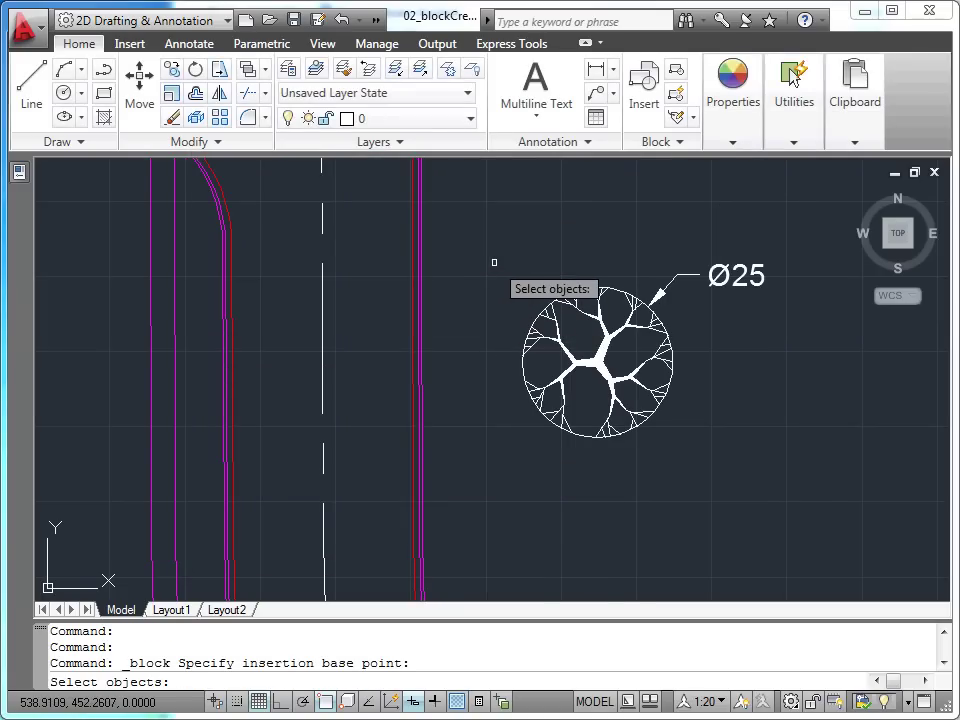
{"action": "left_click", "coordinate": [494, 262]}
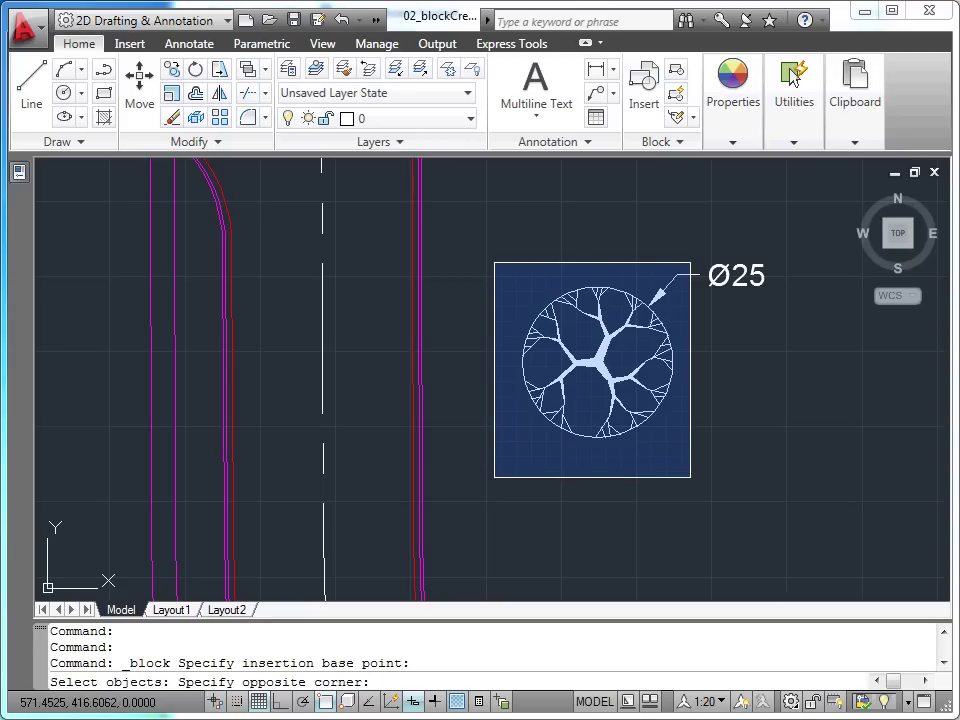
{"action": "left_click", "coordinate": [691, 477]}
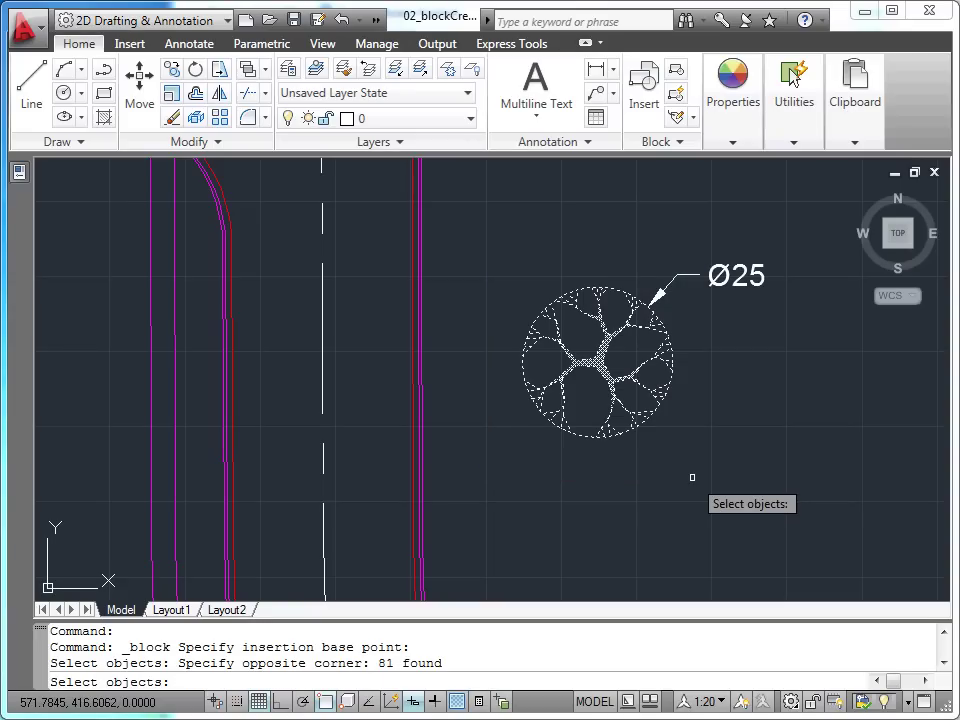
{"action": "key", "text": "Return"}
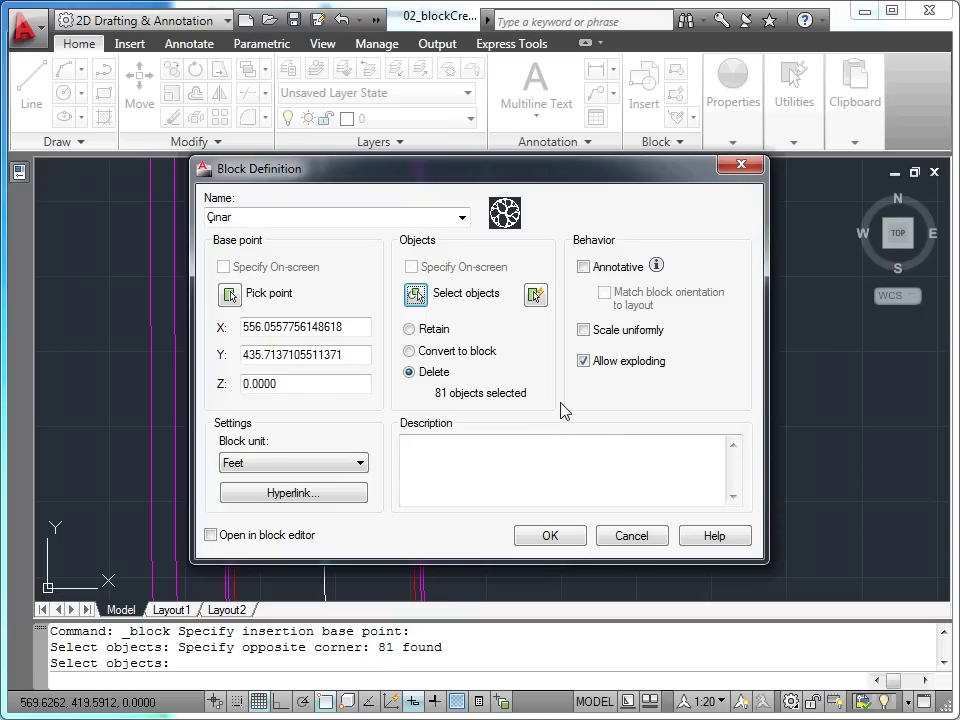
{"action": "left_click_drag", "start_coordinate": [512, 175], "coordinate": [390, 177]}
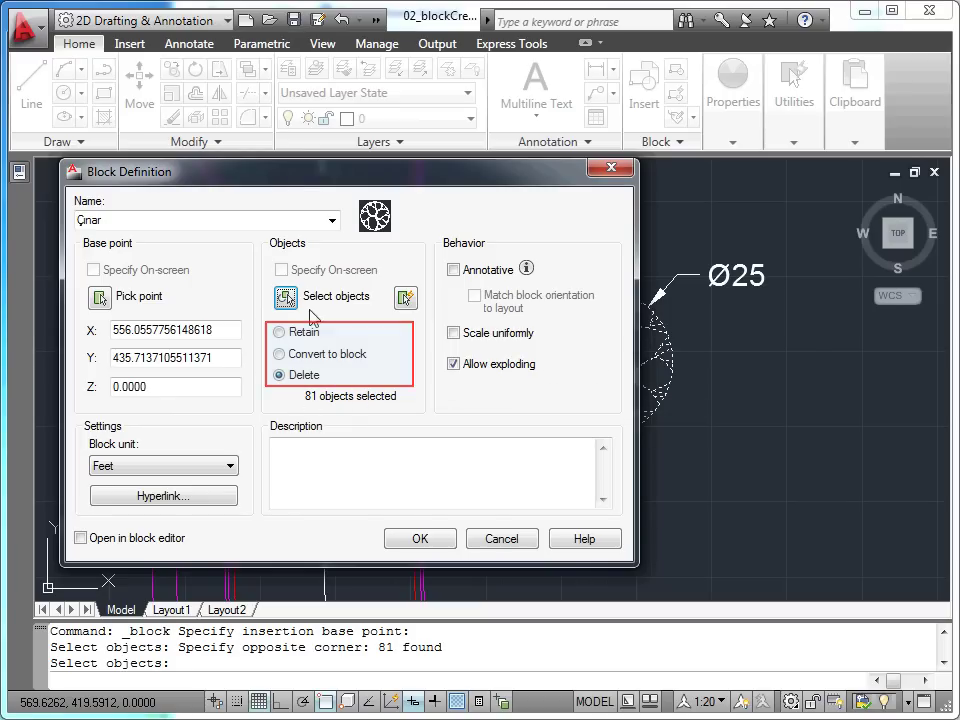
{"action": "left_click", "coordinate": [280, 376]}
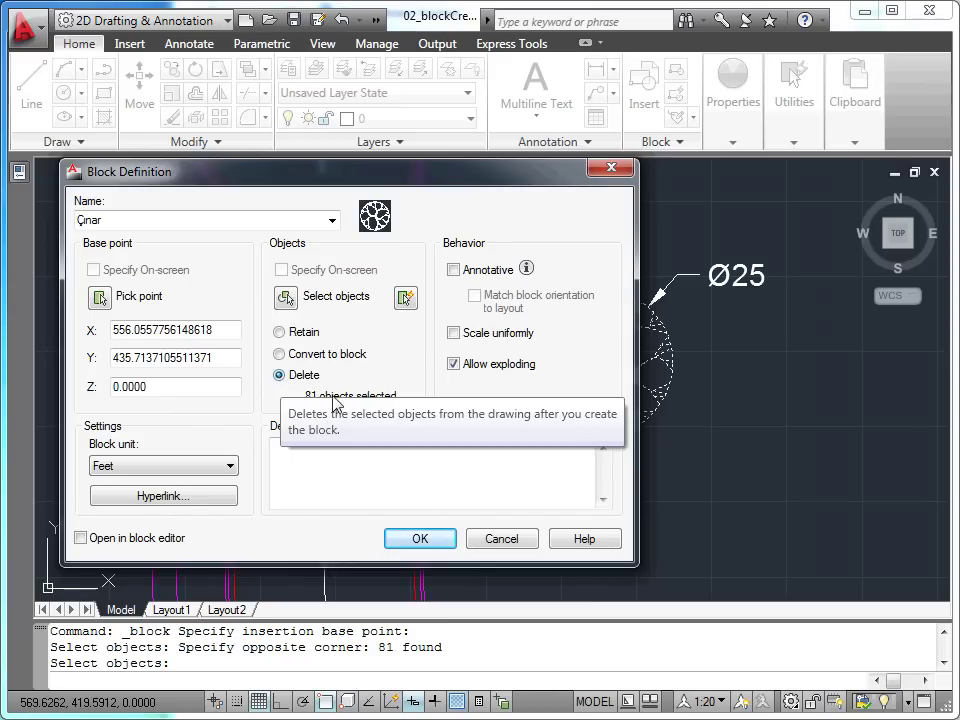
{"action": "left_click", "coordinate": [426, 540]}
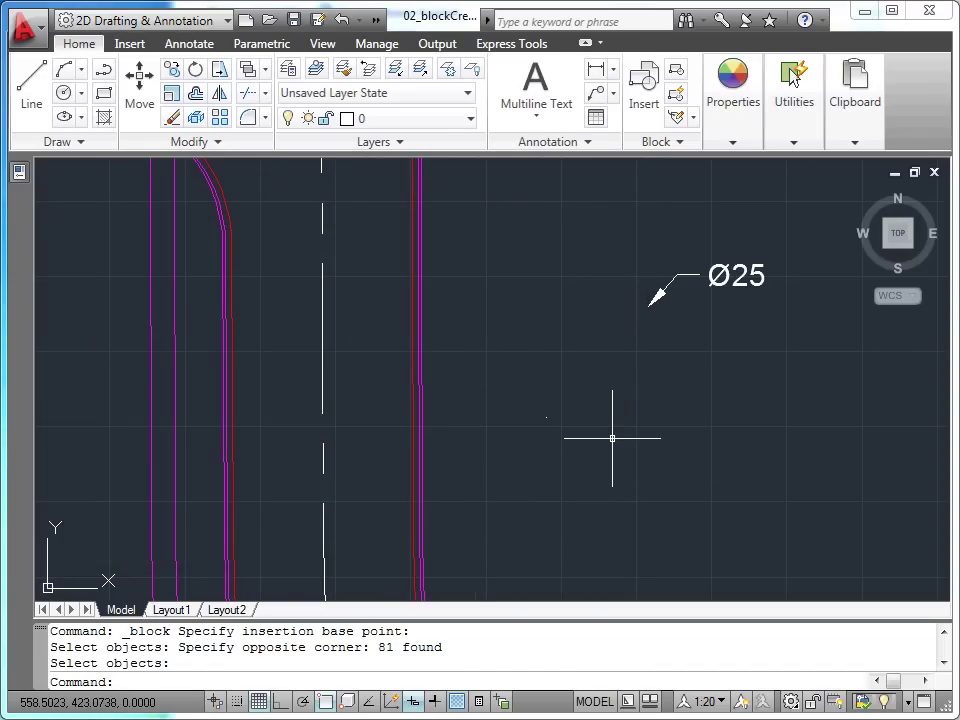
Erase the leftover Ø25 dimension and bring the parking lot into view
{"action": "left_click", "coordinate": [173, 119]}
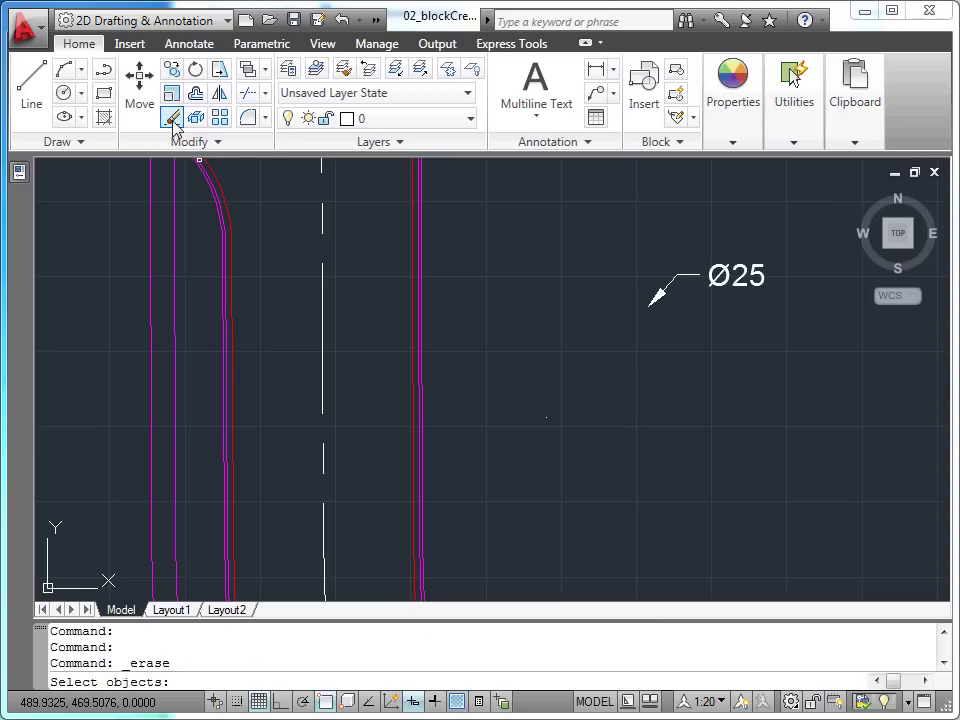
{"action": "left_click", "coordinate": [677, 274]}
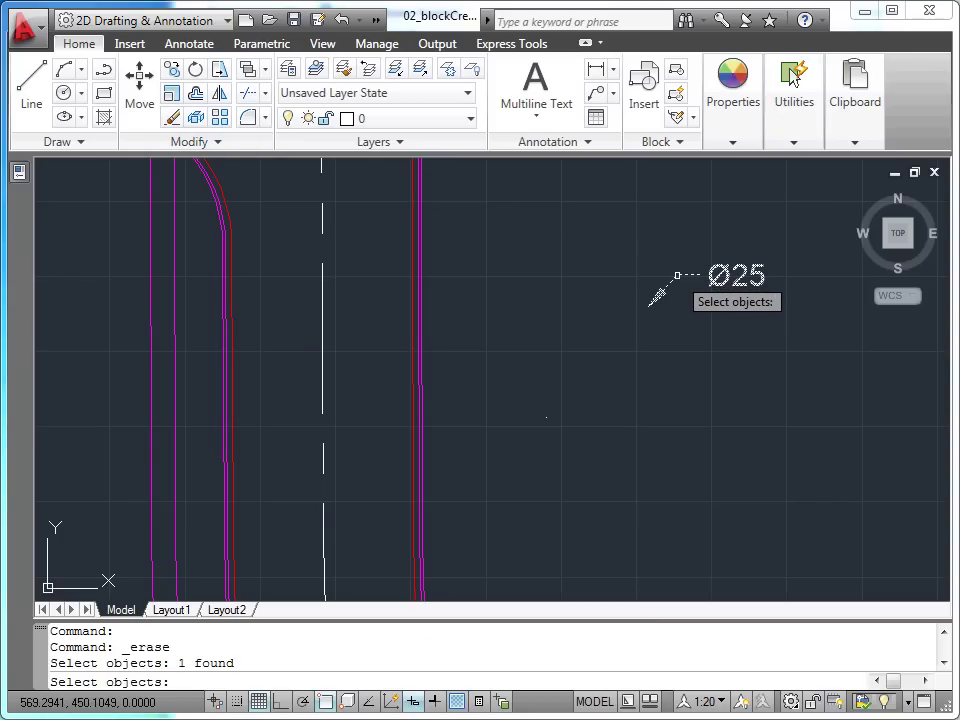
{"action": "key", "text": "Return"}
{"action": "scroll", "coordinate": [572, 316], "scroll_direction": "down", "scroll_amount": 2}
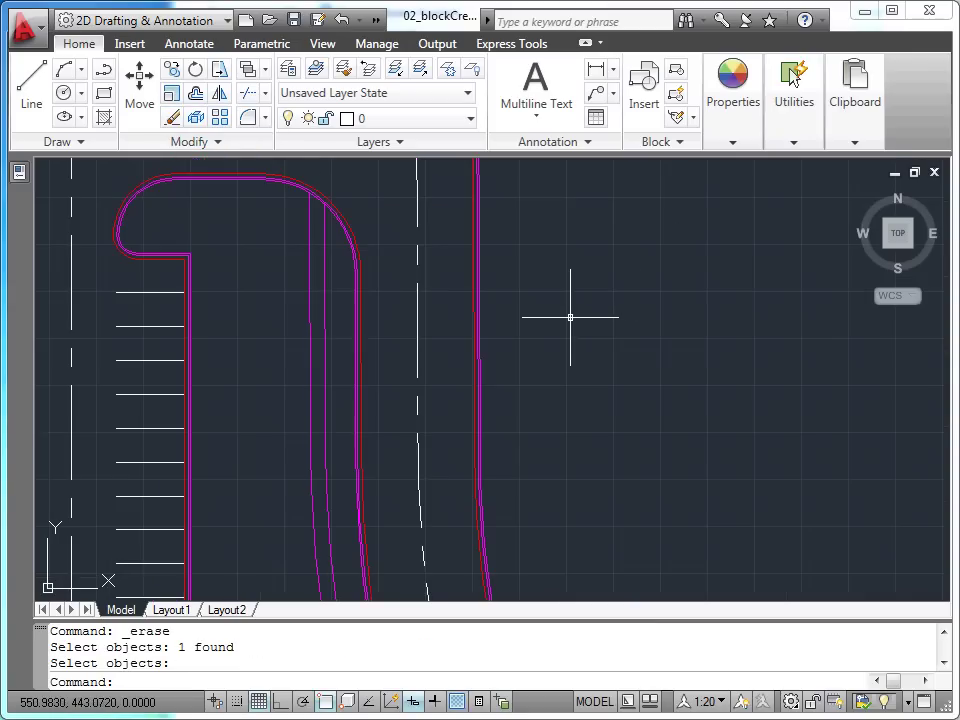
{"action": "scroll", "coordinate": [570, 317], "scroll_direction": "down", "scroll_amount": 4}
{"action": "mouse_move", "coordinate": [454, 392]}
{"action": "middle_mouse_down"}
{"action": "mouse_move", "coordinate": [604, 407]}
{"action": "mouse_move", "coordinate": [583, 321]}
{"action": "mouse_move", "coordinate": [583, 369]}
{"action": "mouse_move", "coordinate": [555, 444]}
{"action": "mouse_move", "coordinate": [569, 399]}
{"action": "middle_mouse_up"}
{"action": "scroll", "coordinate": [602, 405], "scroll_direction": "up", "scroll_amount": 3}
{"action": "scroll", "coordinate": [572, 388], "scroll_direction": "up", "scroll_amount": 2}
{"action": "scroll", "coordinate": [570, 388], "scroll_direction": "up", "scroll_amount": 2}
{"action": "scroll", "coordinate": [583, 321], "scroll_direction": "down", "scroll_amount": 2}
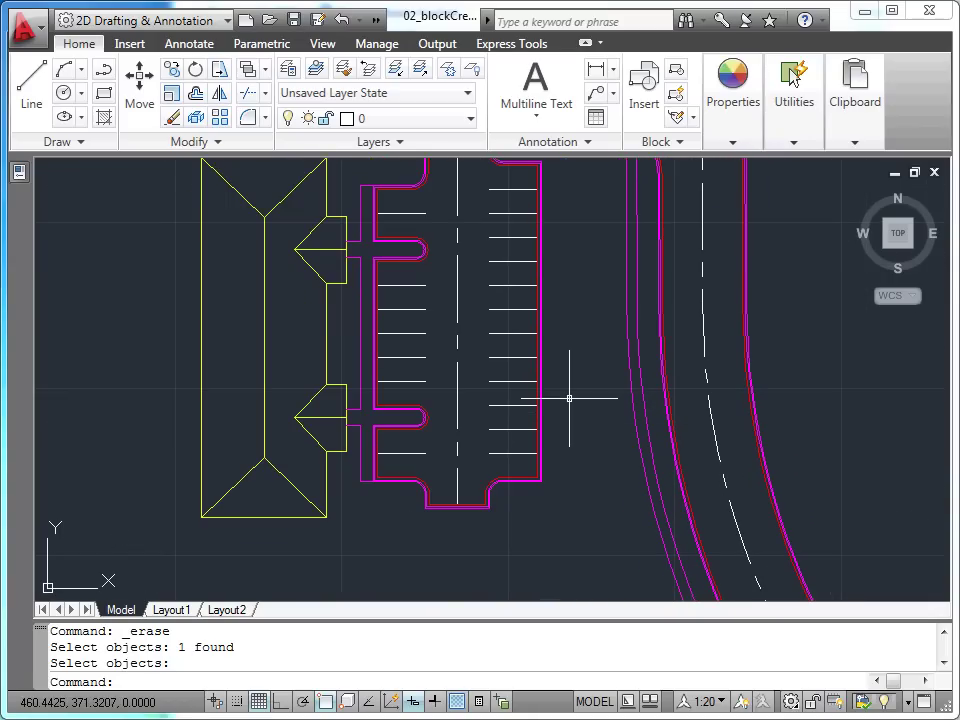
Insert the Çınar block at scale 1 just below the building's lower corner
{"action": "left_click", "coordinate": [645, 88]}
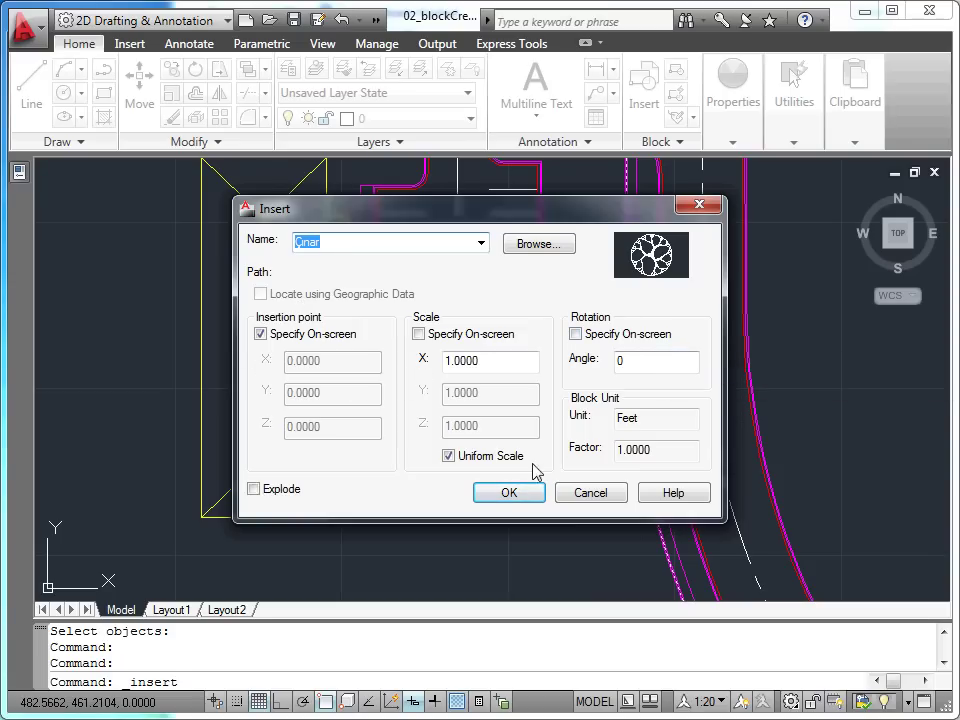
{"action": "left_click", "coordinate": [526, 494]}
{"action": "middle_click_drag", "start_coordinate": [514, 516], "coordinate": [516, 449]}
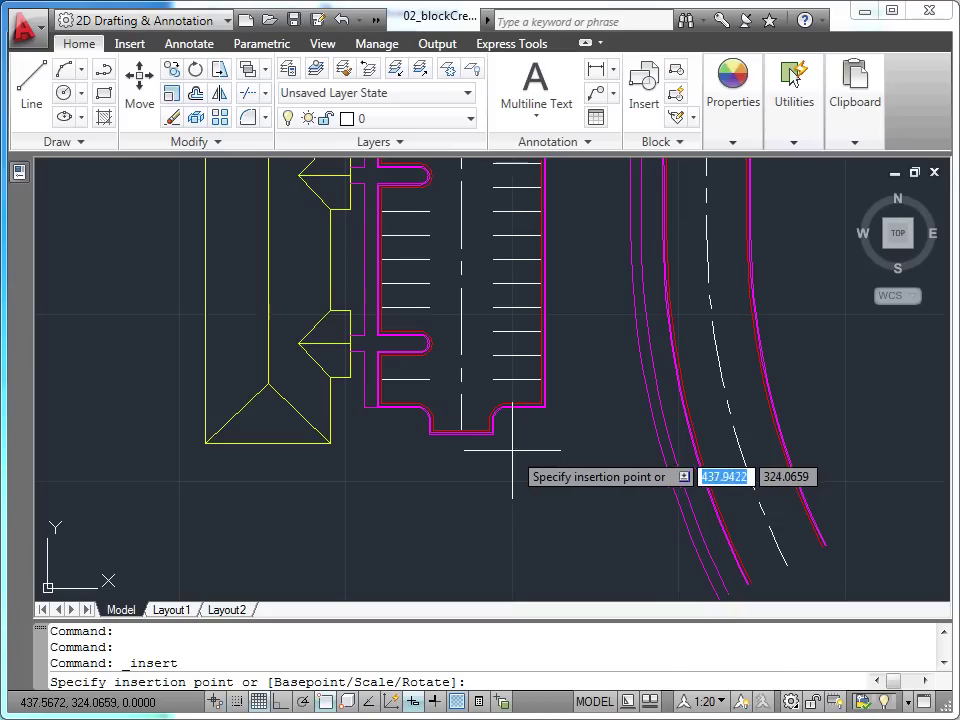
{"action": "left_click", "coordinate": [378, 482]}
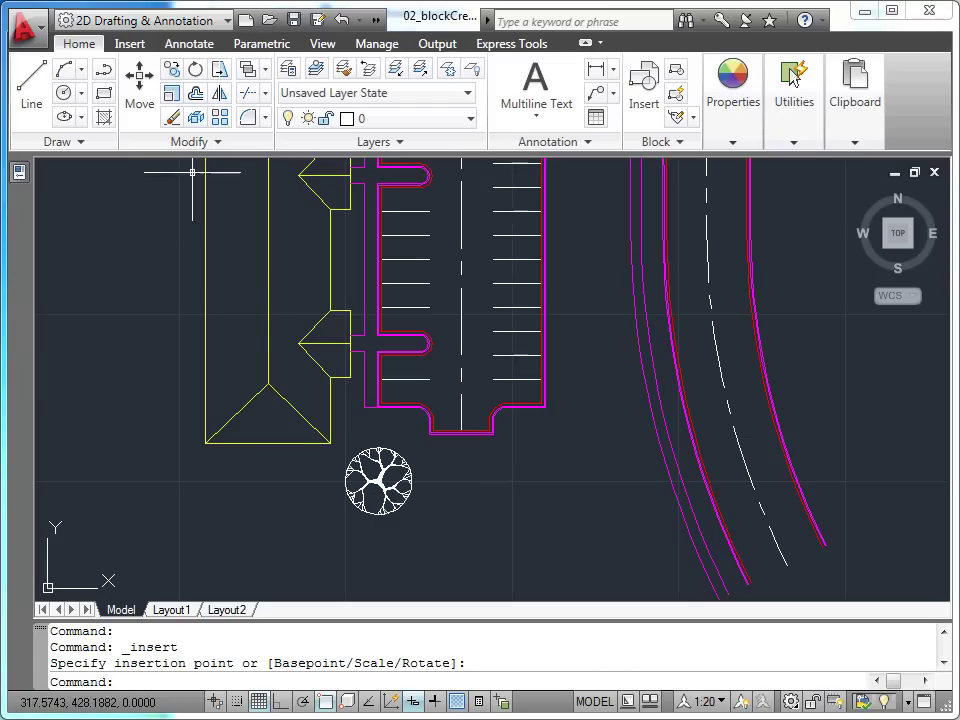
Copy the Çınar tree from its insertion point to the lot's southeast corner and north end
{"action": "left_click", "coordinate": [171, 70]}
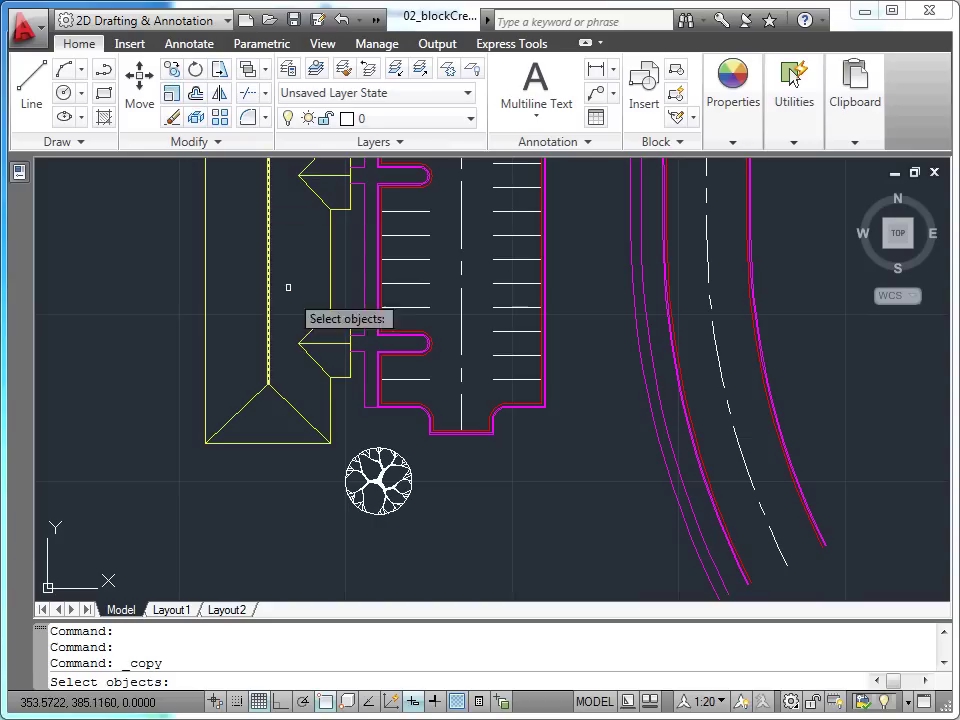
{"action": "left_click", "coordinate": [367, 451]}
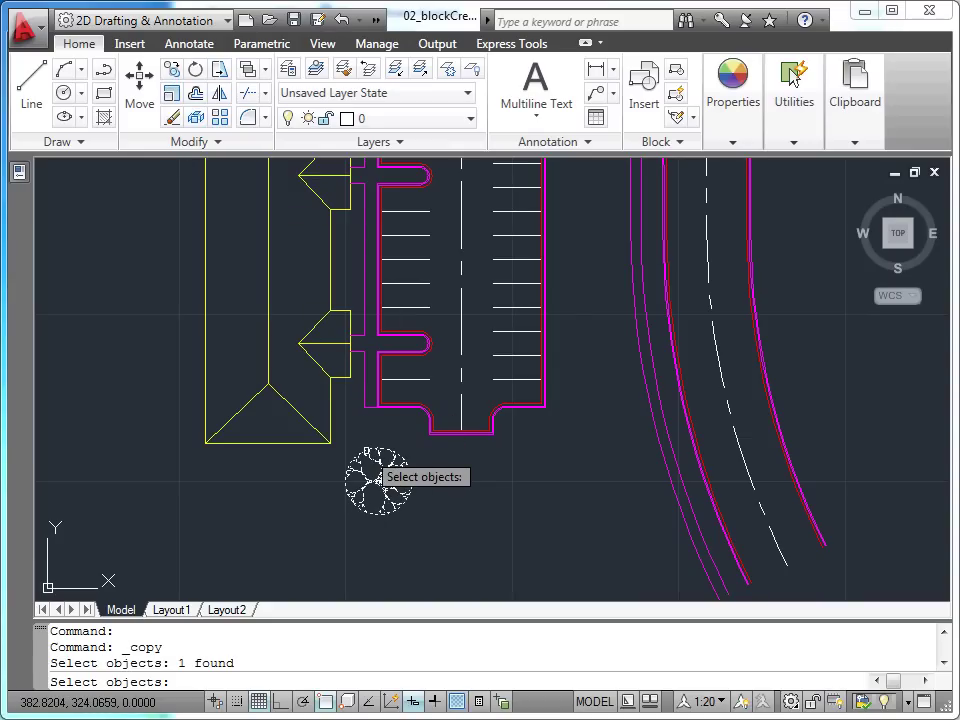
{"action": "key", "text": "Return"}
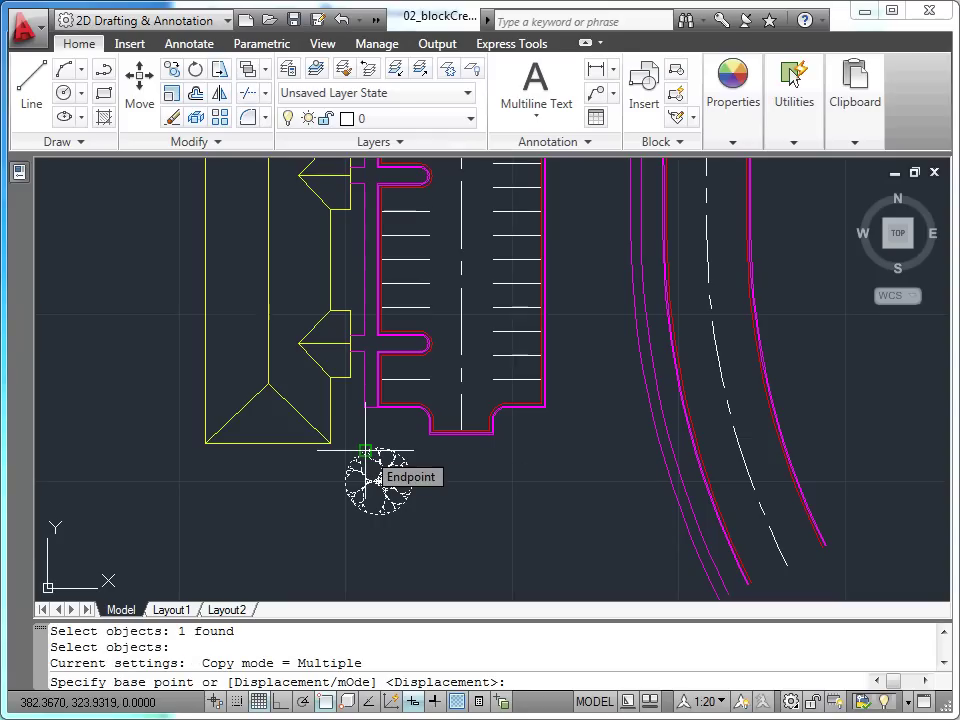
{"action": "right_click", "coordinate": [432, 556], "text": "shift"}
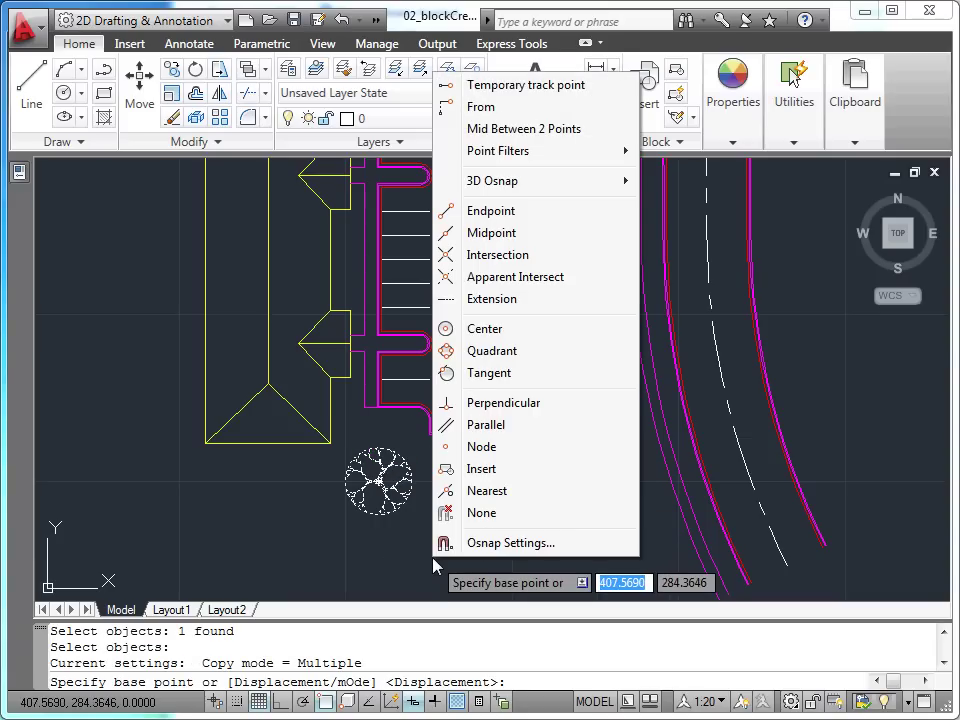
{"action": "left_click", "coordinate": [476, 469]}
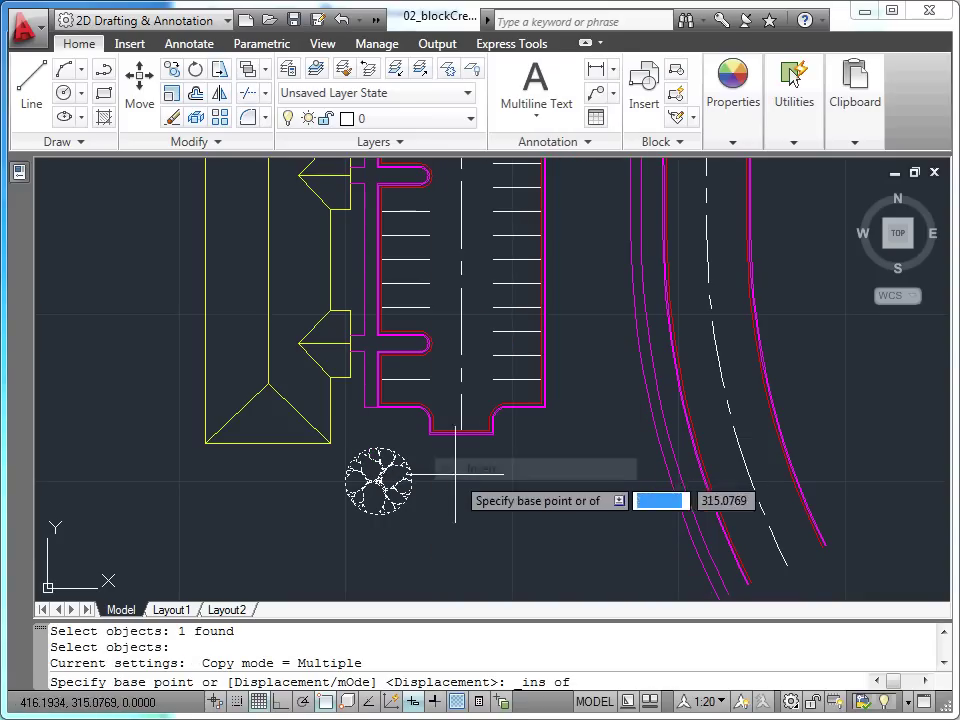
{"action": "left_click", "coordinate": [410, 490]}
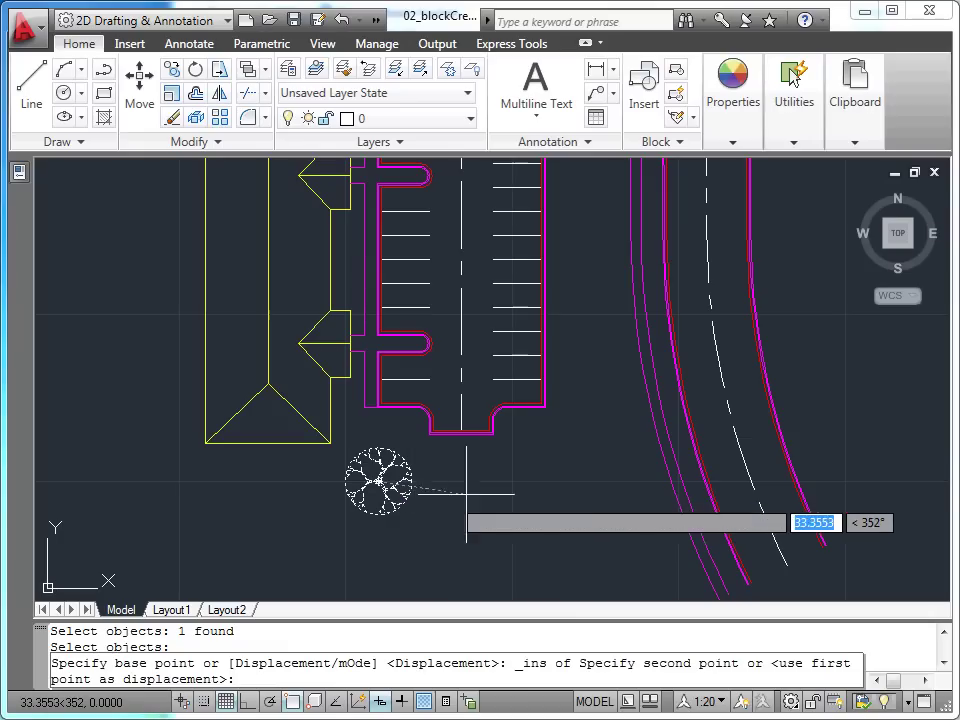
{"action": "left_click", "coordinate": [580, 450]}
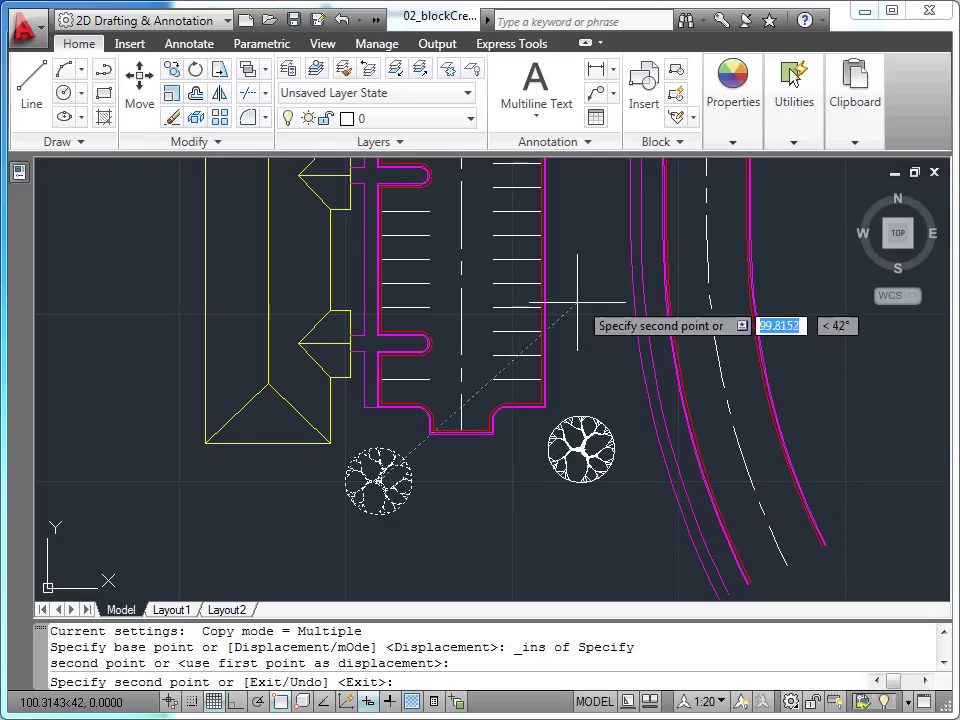
{"action": "scroll", "coordinate": [579, 254], "scroll_direction": "down", "scroll_amount": 3}
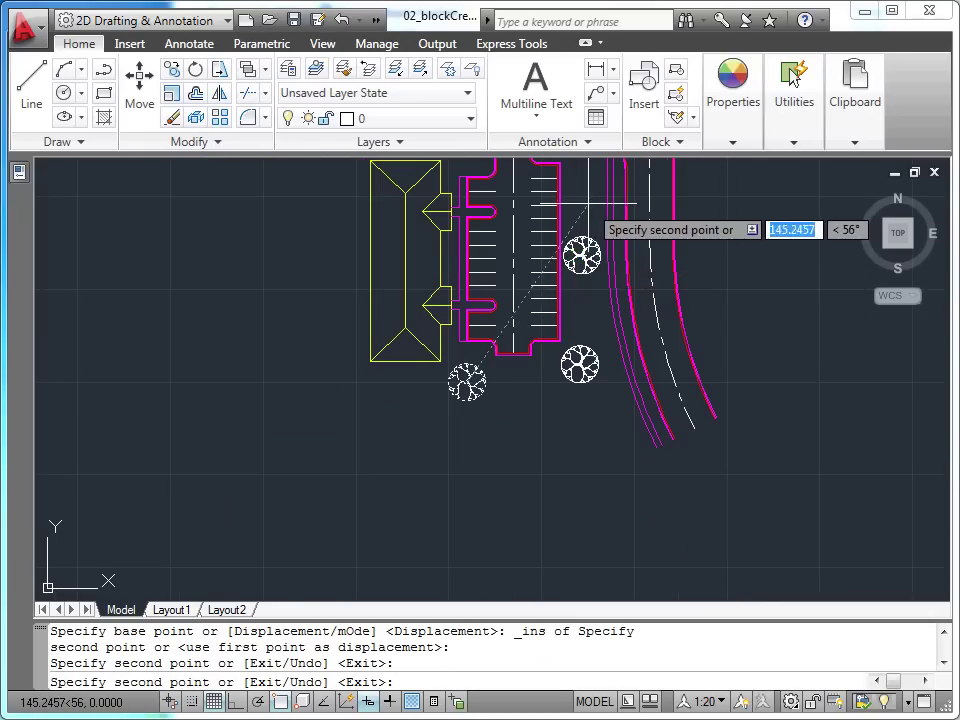
{"action": "middle_click_drag", "start_coordinate": [587, 199], "coordinate": [537, 320]}
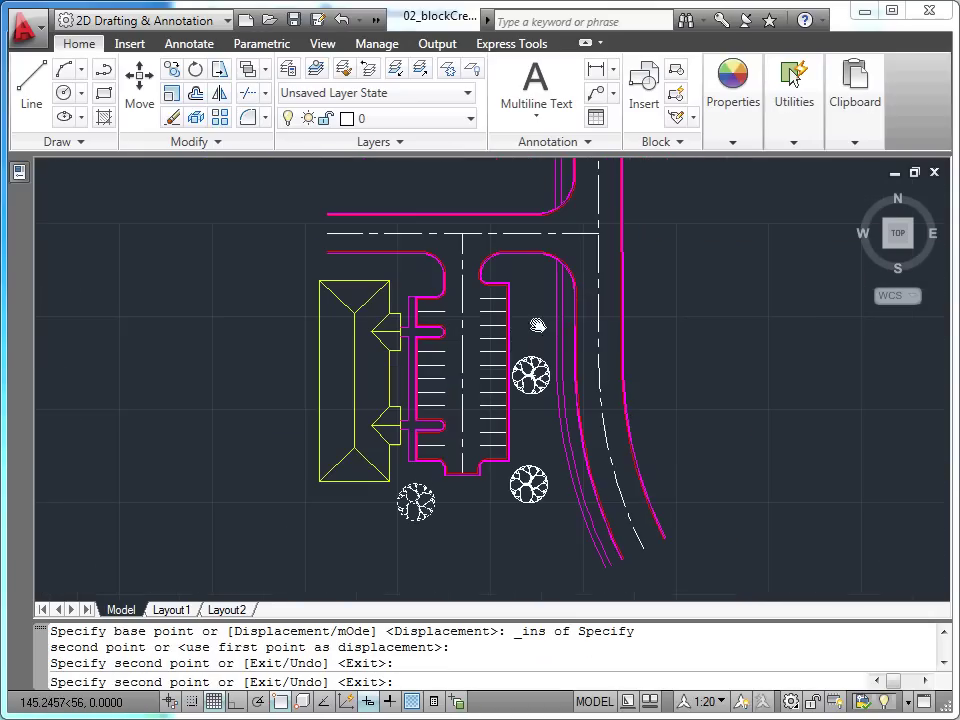
{"action": "left_click", "coordinate": [412, 272]}
{"action": "key", "text": "Escape"}
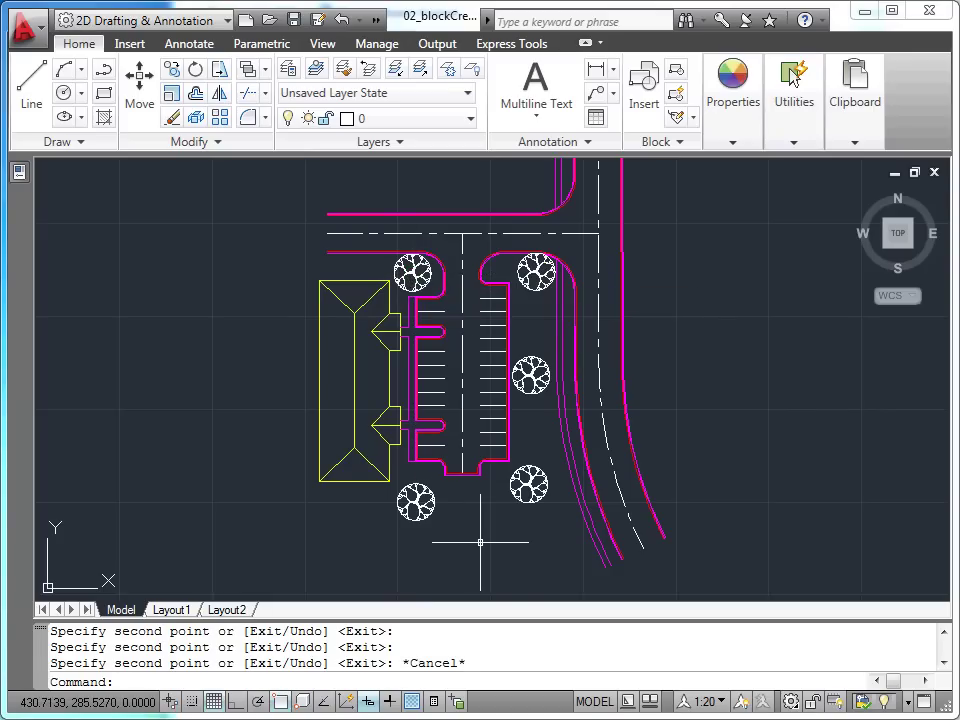
Turn on the alt-tree layer in the Layers list
{"action": "scroll", "coordinate": [480, 542], "scroll_direction": "up", "scroll_amount": 2}
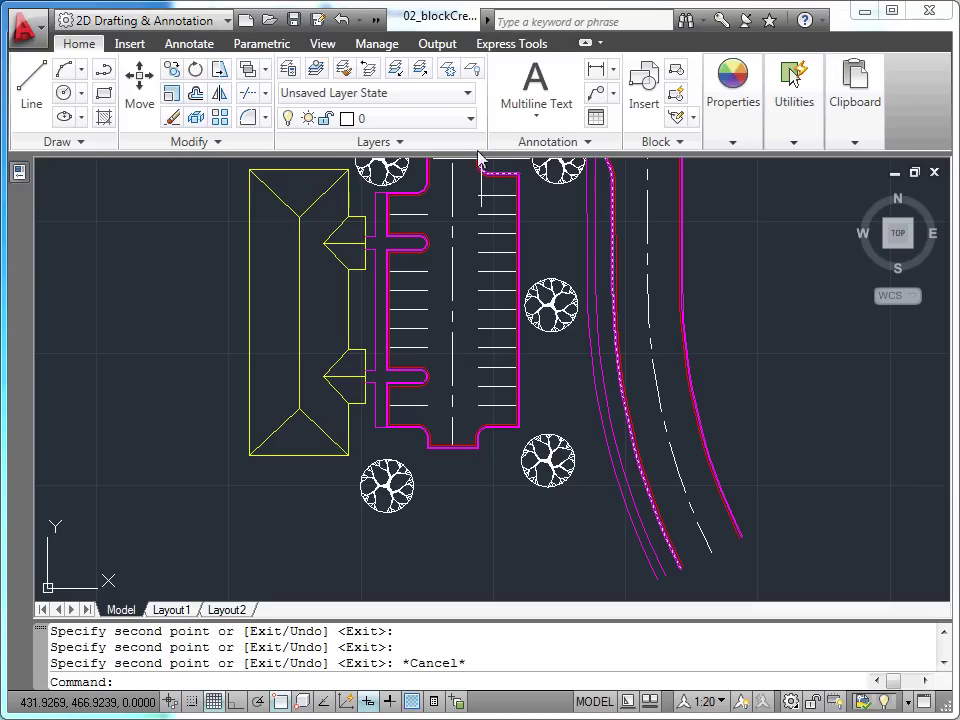
{"action": "left_click", "coordinate": [471, 120]}
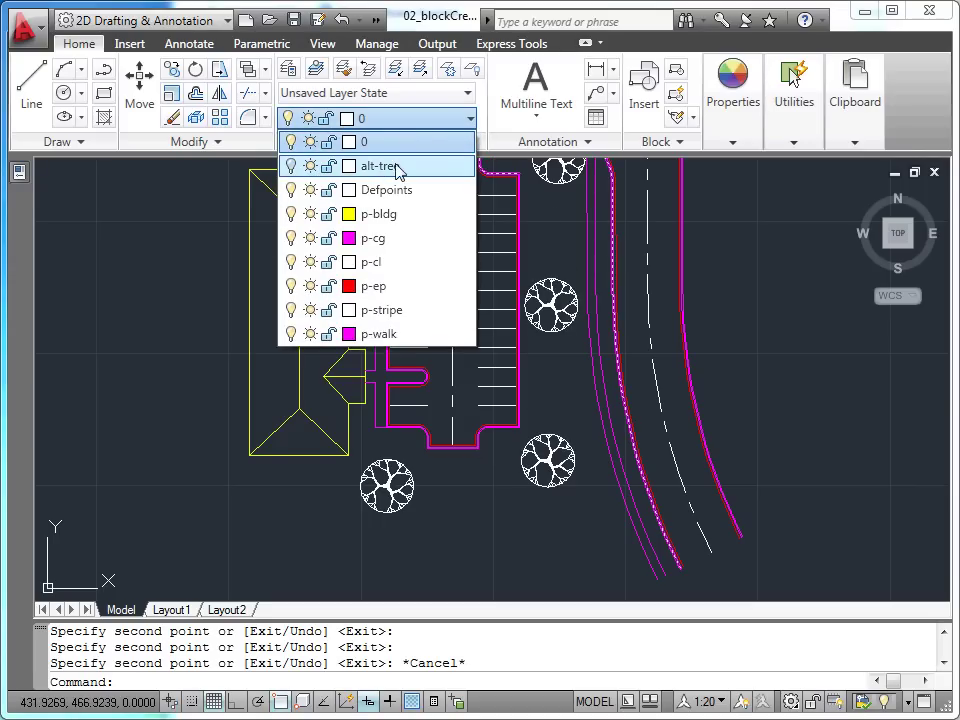
{"action": "left_click", "coordinate": [291, 166]}
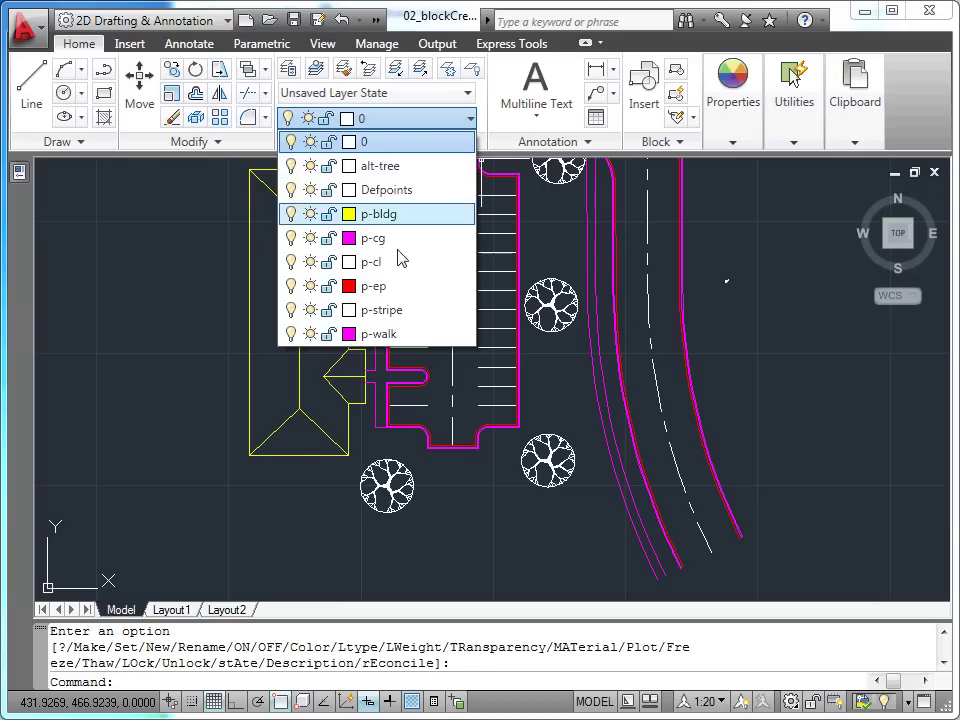
{"action": "left_click", "coordinate": [739, 317]}
Zoom and pan in close on the octagonal Ø1 tree symbol
{"action": "scroll", "coordinate": [729, 308], "scroll_direction": "up", "scroll_amount": 3}
{"action": "scroll", "coordinate": [729, 308], "scroll_direction": "up", "scroll_amount": 2}
{"action": "middle_click_drag", "start_coordinate": [703, 294], "coordinate": [626, 429]}
{"action": "scroll", "coordinate": [626, 429], "scroll_direction": "up", "scroll_amount": 2}
{"action": "scroll", "coordinate": [626, 381], "scroll_direction": "up", "scroll_amount": 3}
{"action": "mouse_move", "coordinate": [576, 375]}
{"action": "middle_mouse_down"}
{"action": "mouse_move", "coordinate": [566, 401]}
{"action": "mouse_move", "coordinate": [555, 386]}
{"action": "mouse_move", "coordinate": [483, 481]}
{"action": "middle_mouse_up"}
{"action": "scroll", "coordinate": [571, 390], "scroll_direction": "up", "scroll_amount": 4}
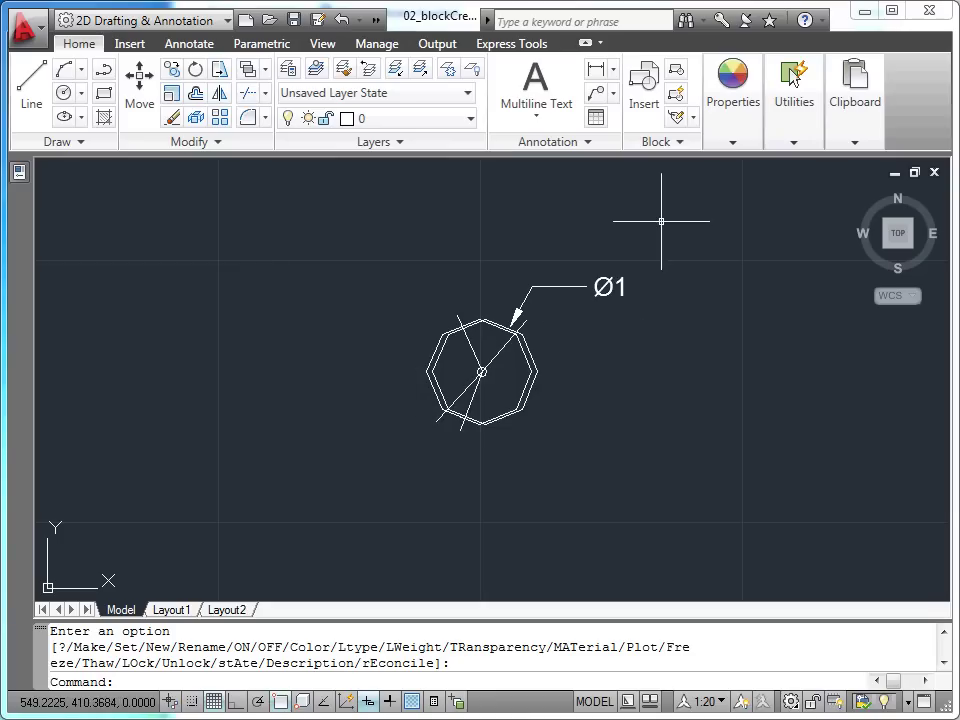
Name a new block 'süs Ağacı' and set its base point at the octagon's centre
{"action": "left_click", "coordinate": [677, 76]}
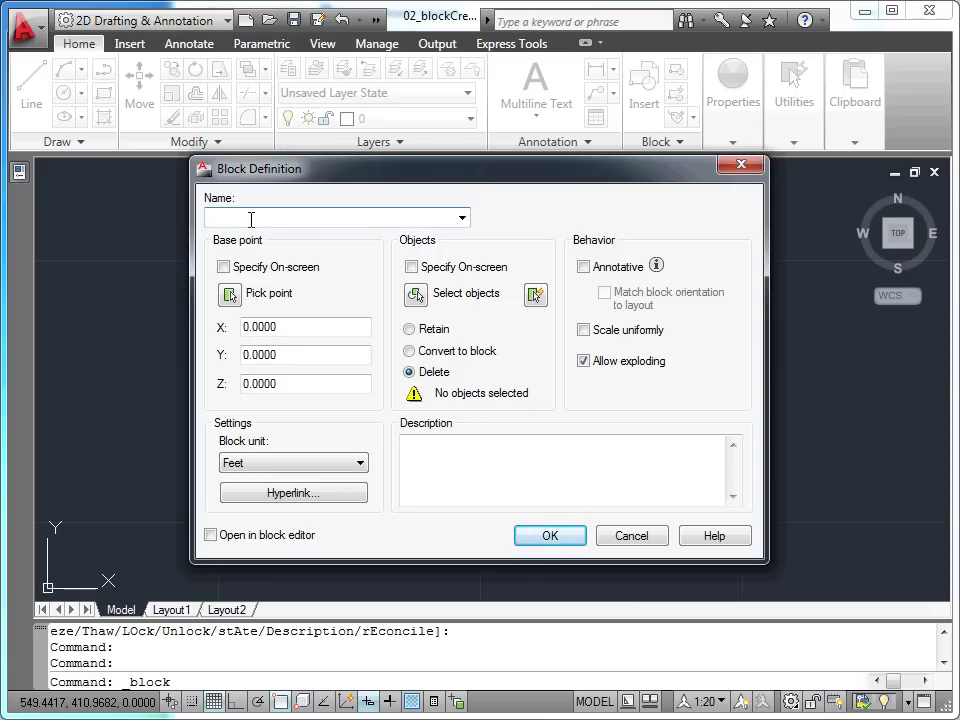
{"action": "type", "text": "süs Ağa"}
{"action": "left_click", "coordinate": [229, 293]}
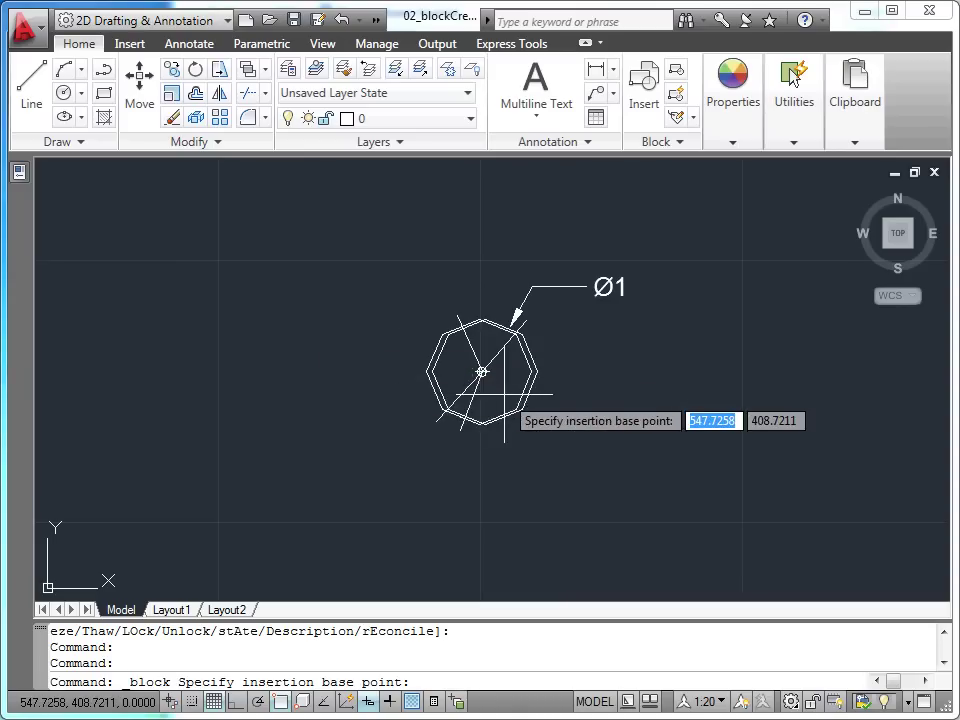
{"action": "scroll", "coordinate": [493, 395], "scroll_direction": "up", "scroll_amount": 5}
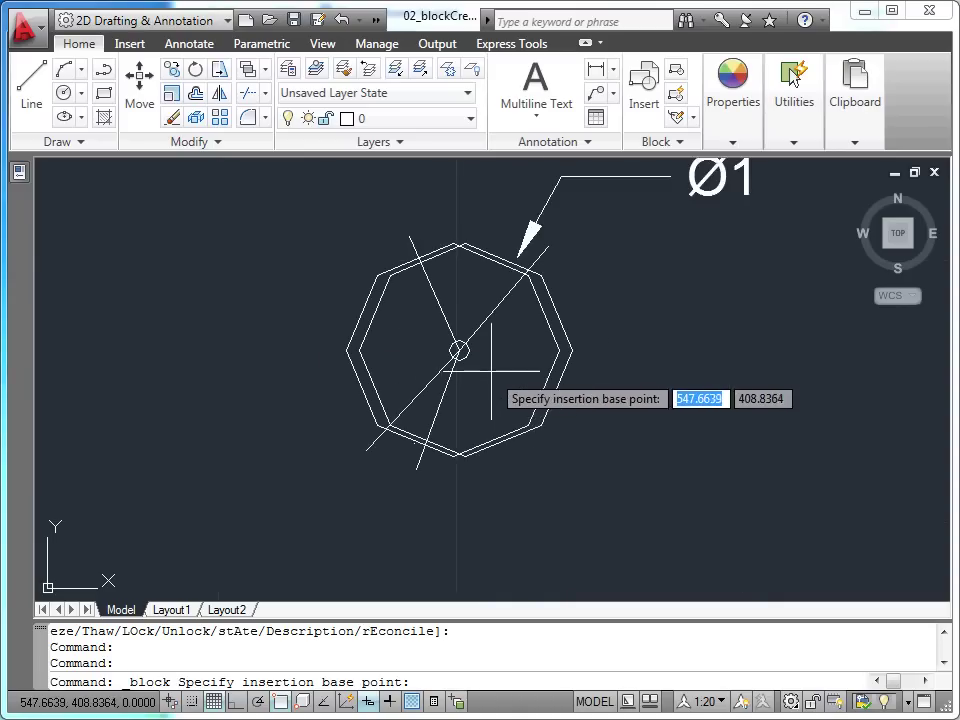
{"action": "scroll", "coordinate": [455, 338], "scroll_direction": "up", "scroll_amount": 4}
{"action": "left_click", "coordinate": [448, 340]}
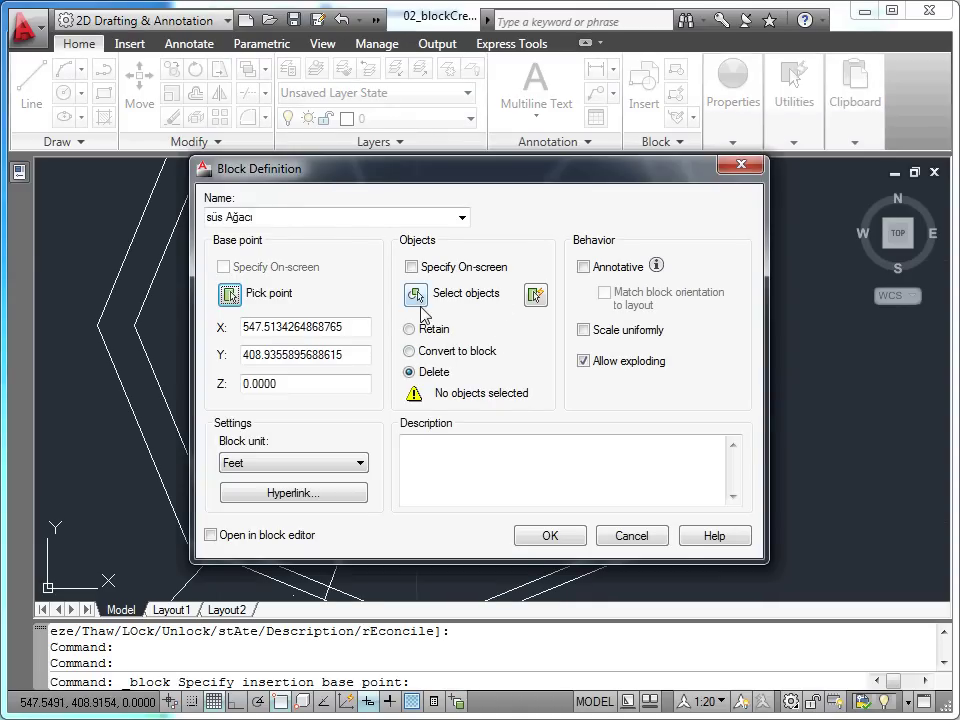
Window-select the octagon's seven objects, enable Scale uniformly, and create the block
{"action": "left_click", "coordinate": [417, 298]}
{"action": "scroll", "coordinate": [465, 325], "scroll_direction": "down", "scroll_amount": 5}
{"action": "left_click", "coordinate": [395, 253]}
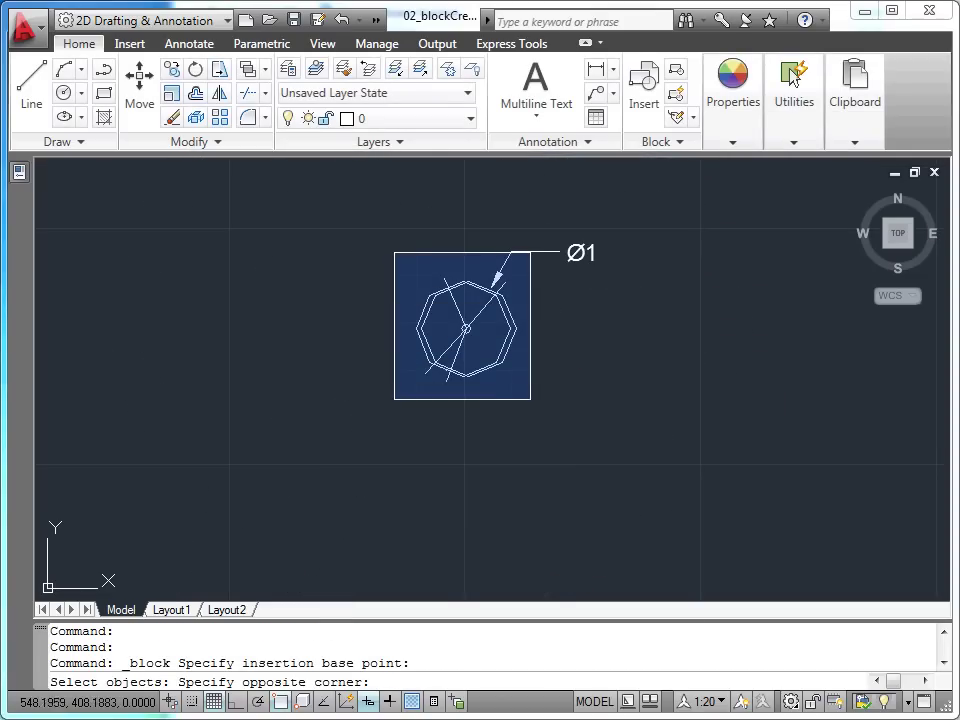
{"action": "left_click", "coordinate": [533, 403]}
{"action": "key", "text": "Return"}
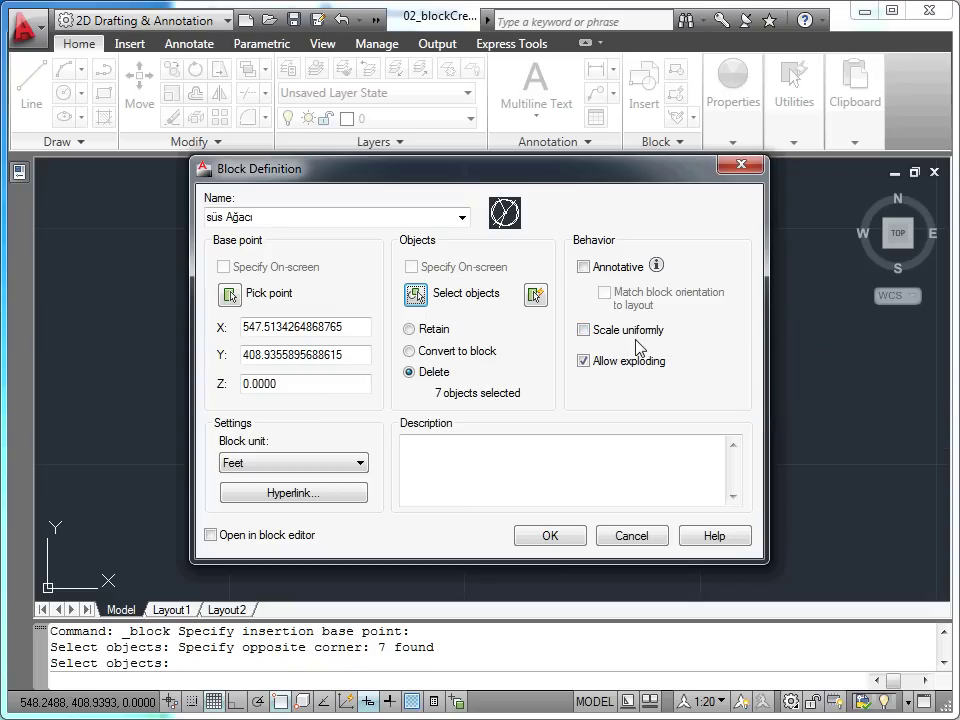
{"action": "left_click", "coordinate": [584, 330]}
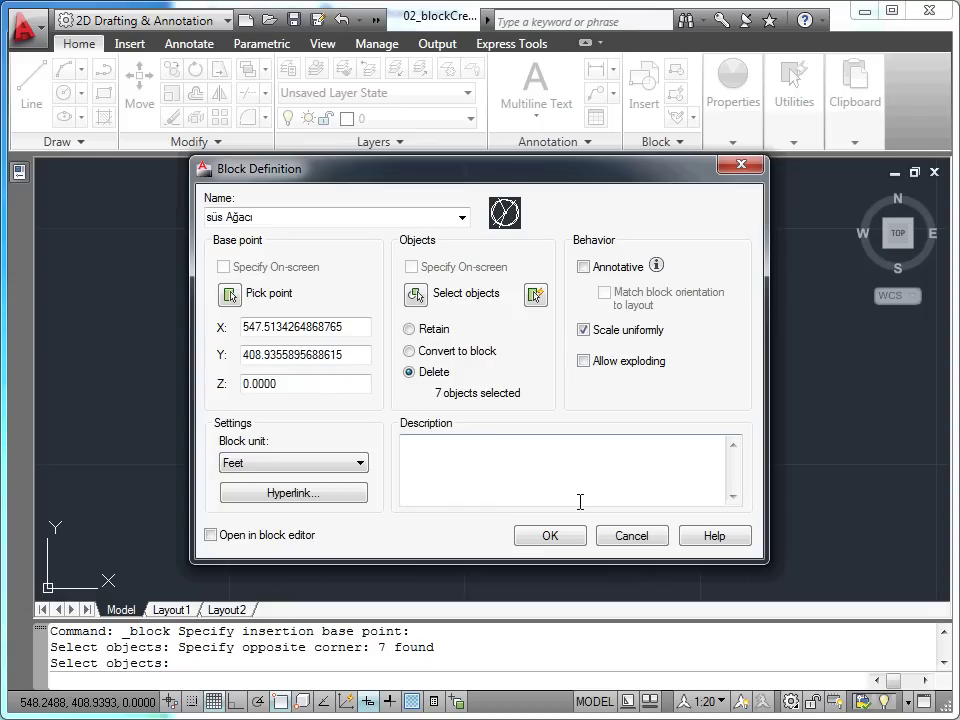
{"action": "left_click", "coordinate": [560, 537]}
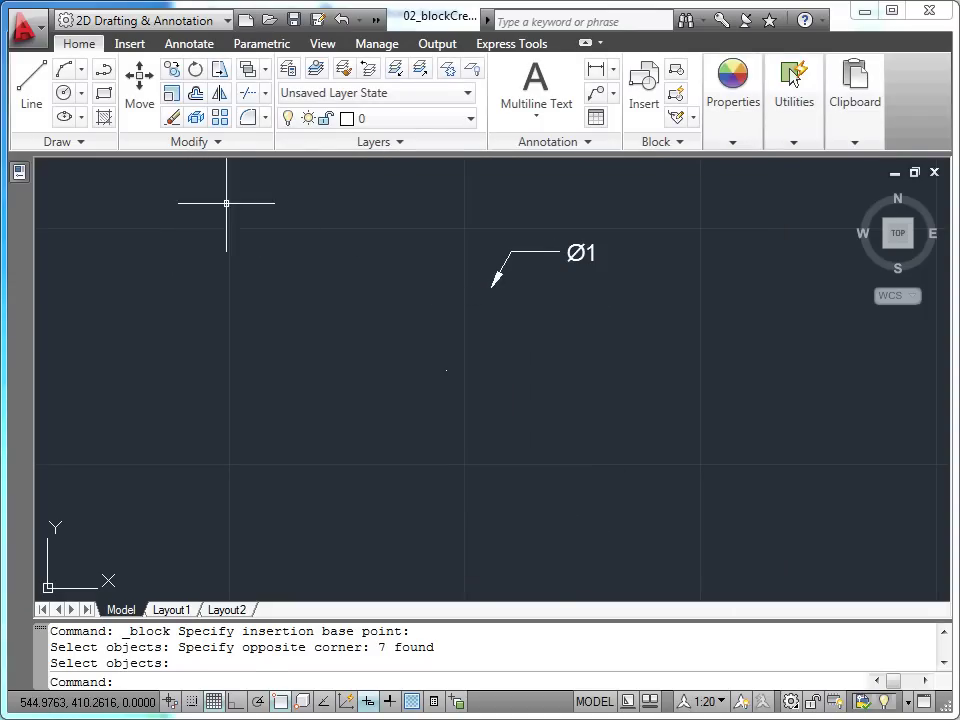
Erase the leftover Ø1 leader and pan back to the parking lot's trees
{"action": "left_click", "coordinate": [173, 118]}
{"action": "left_click", "coordinate": [510, 251]}
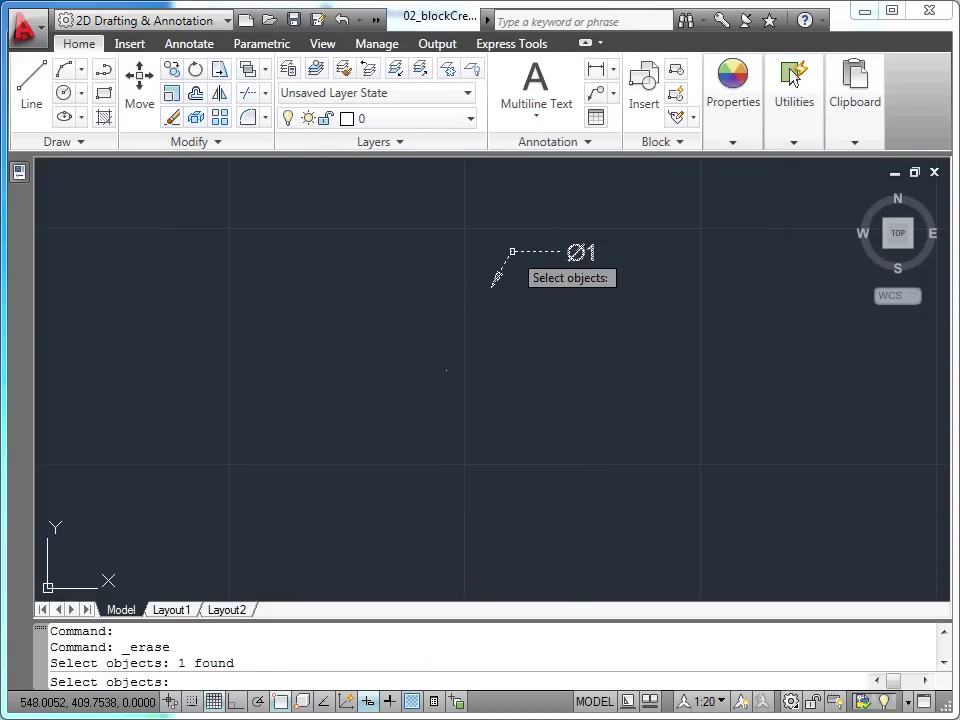
{"action": "key", "text": "Return"}
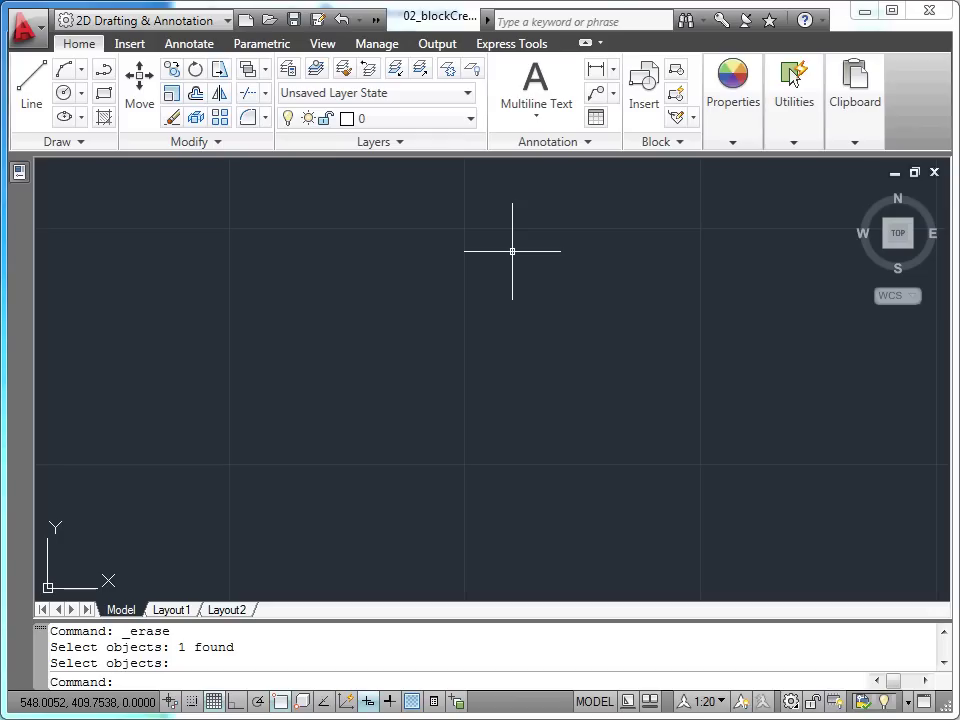
{"action": "scroll", "coordinate": [480, 296], "scroll_direction": "down", "scroll_amount": 10}
{"action": "middle_click_drag", "start_coordinate": [531, 321], "coordinate": [613, 328]}
{"action": "scroll", "coordinate": [499, 375], "scroll_direction": "up", "scroll_amount": 5}
{"action": "mouse_move", "coordinate": [491, 379]}
{"action": "middle_mouse_down"}
{"action": "mouse_move", "coordinate": [480, 392]}
{"action": "mouse_move", "coordinate": [574, 268]}
{"action": "mouse_move", "coordinate": [607, 250]}
{"action": "middle_mouse_up"}
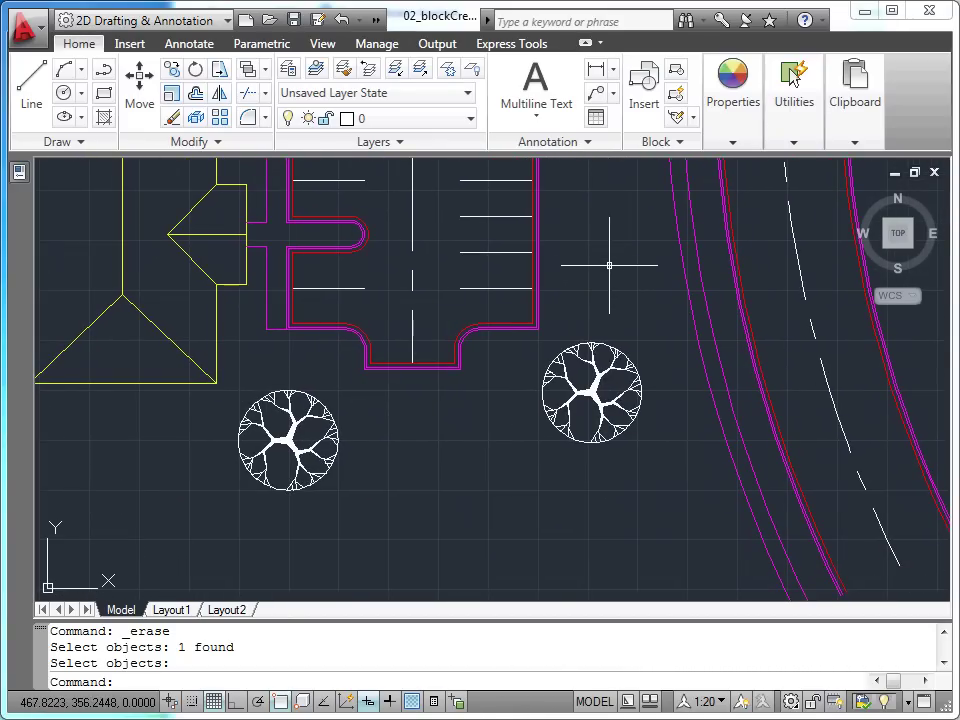
Insert süs Ağacı at scale 15 just right of the large tree below the lot
{"action": "left_click", "coordinate": [644, 98]}
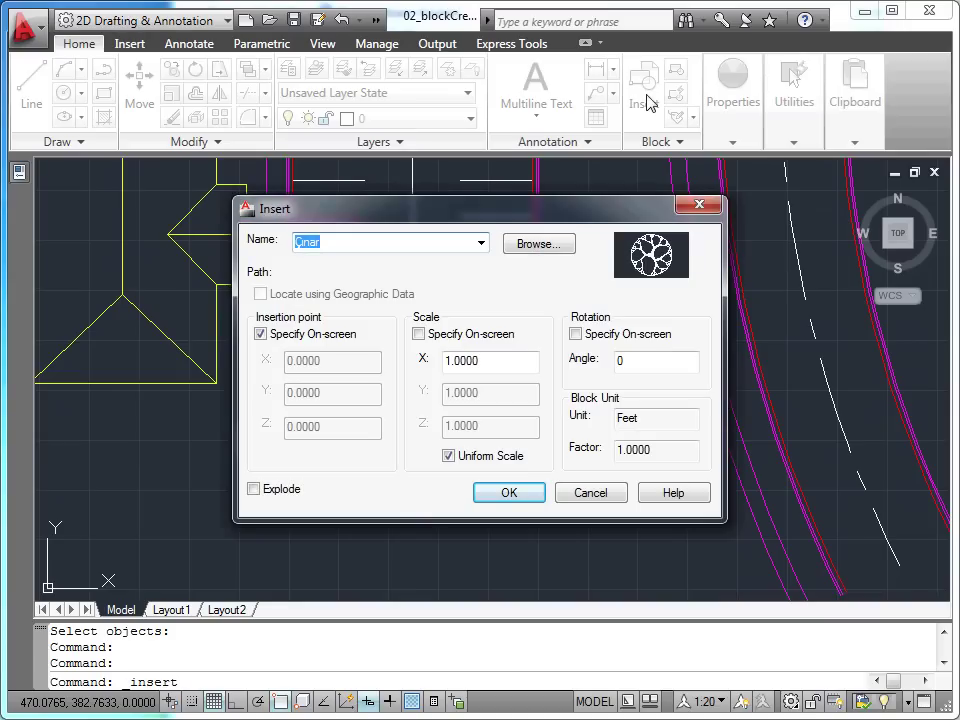
{"action": "left_click", "coordinate": [481, 243]}
{"action": "left_click", "coordinate": [419, 274]}
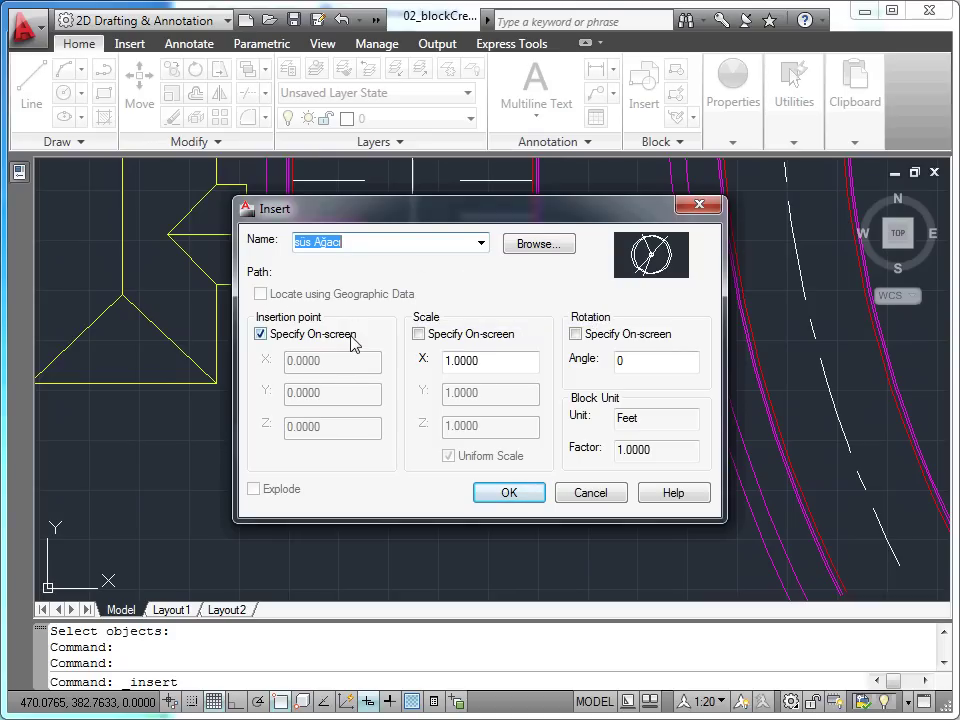
{"action": "left_click", "coordinate": [419, 335]}
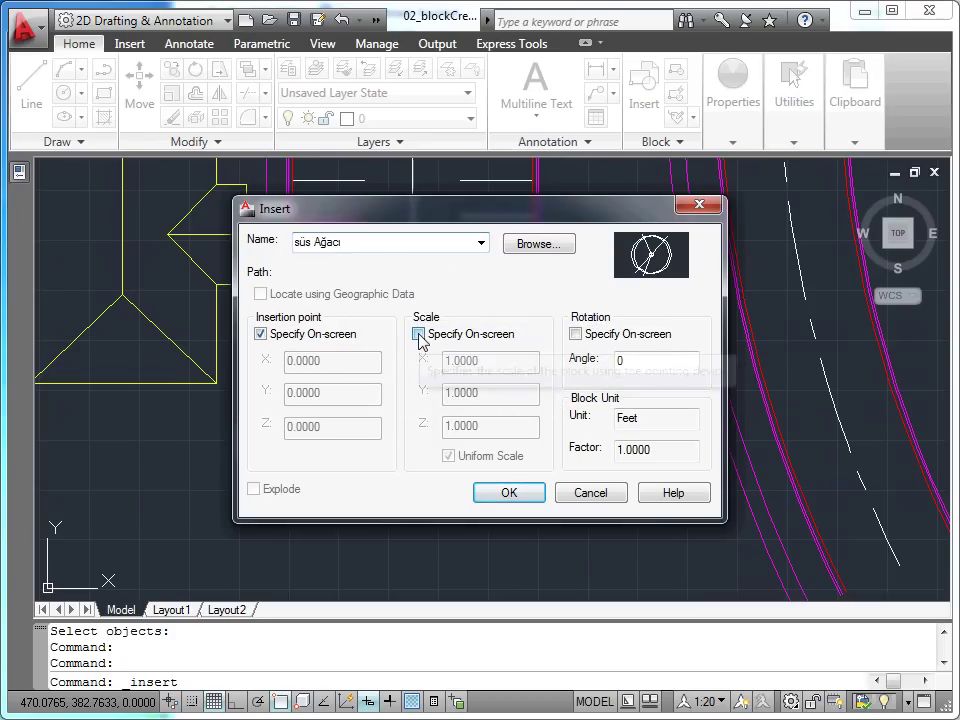
{"action": "left_click", "coordinate": [509, 493]}
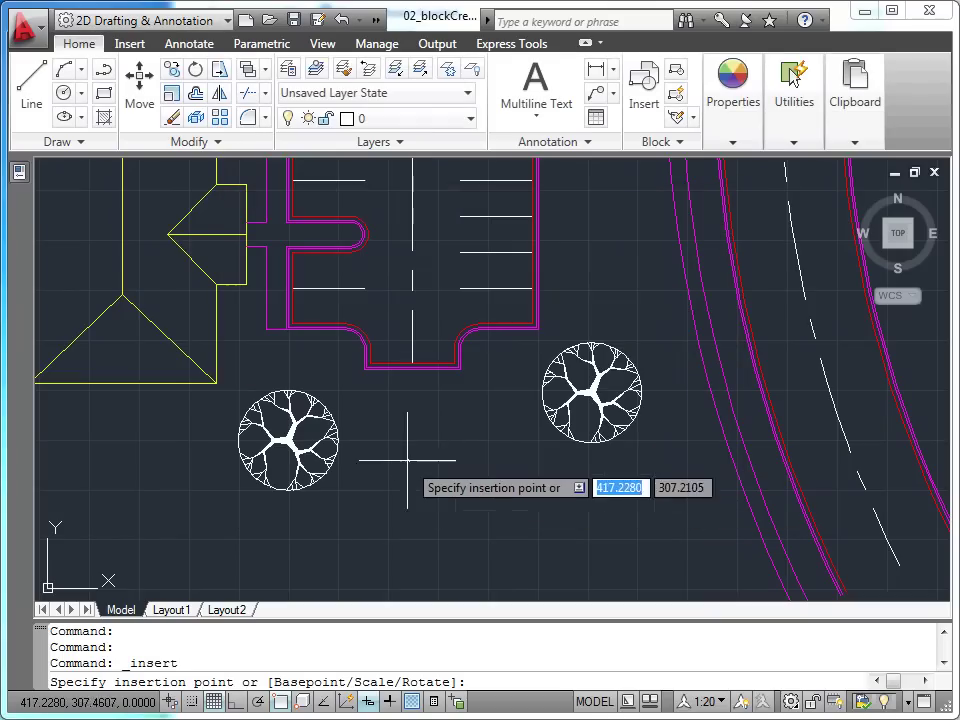
{"action": "left_click", "coordinate": [381, 430]}
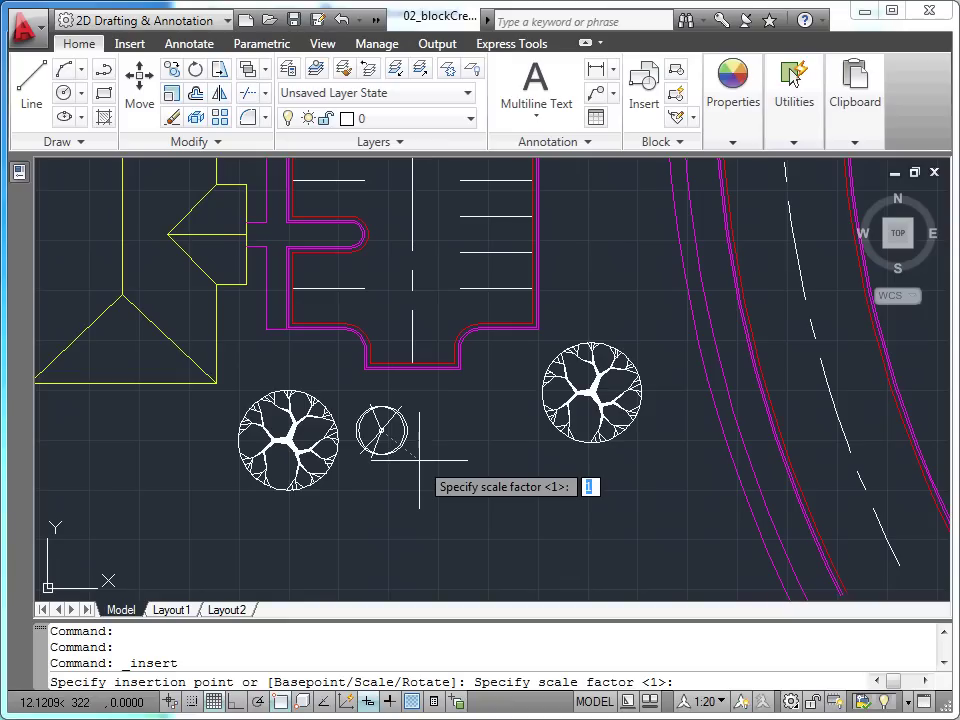
{"action": "type", "text": "15"}
{"action": "key", "text": "Return"}
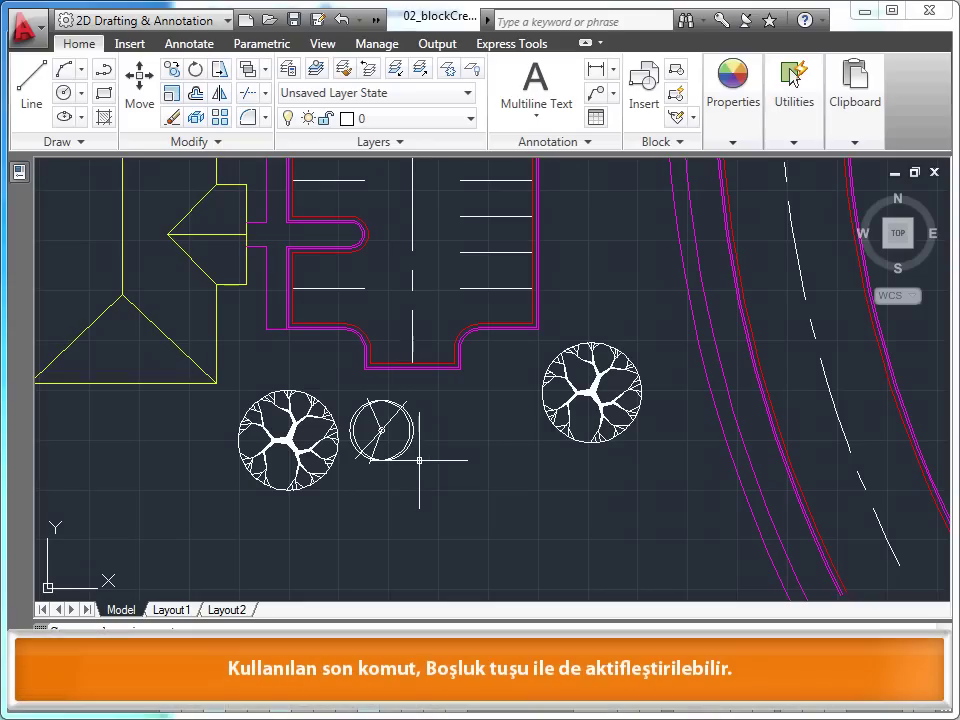
Insert a second süs Ağacı at scale 10 beside the first, then reopen Insert
{"action": "left_click", "coordinate": [640, 100]}
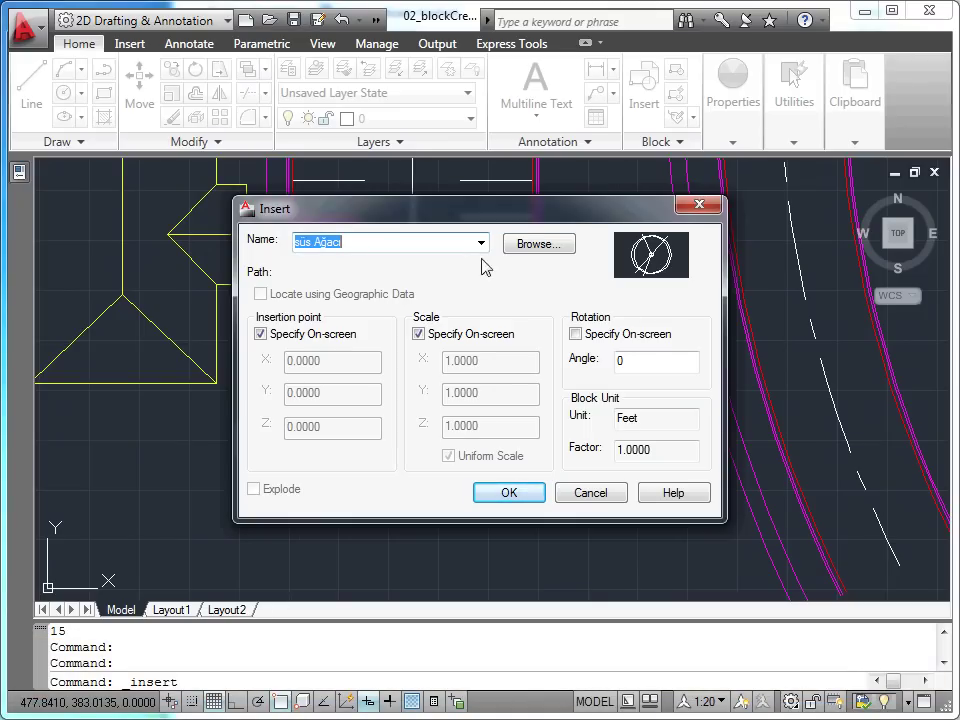
{"action": "left_click", "coordinate": [507, 493]}
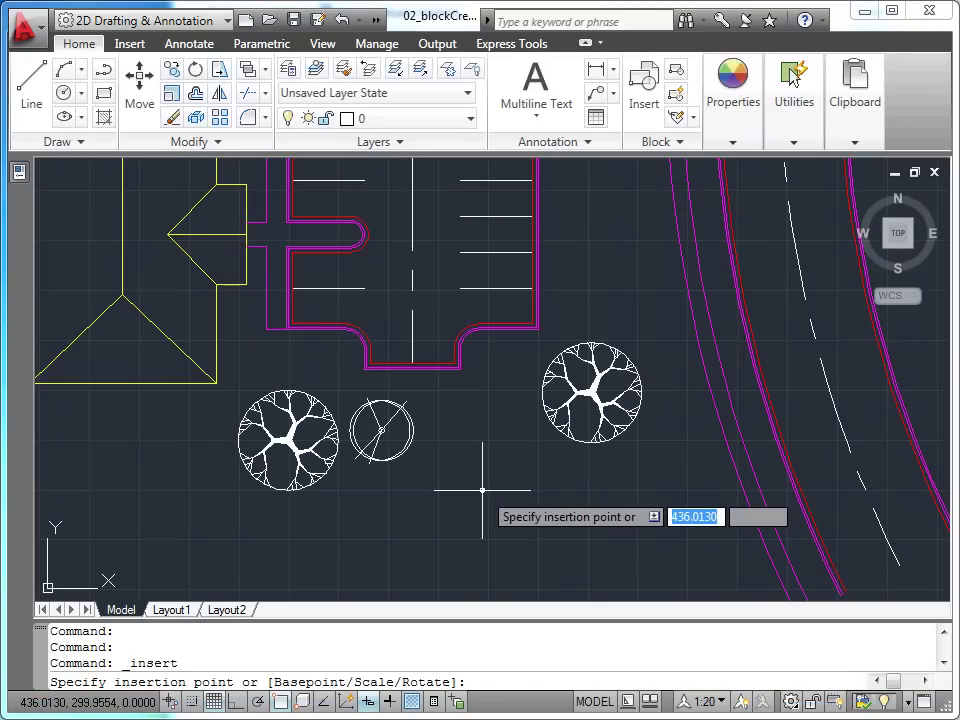
{"action": "left_click", "coordinate": [453, 424]}
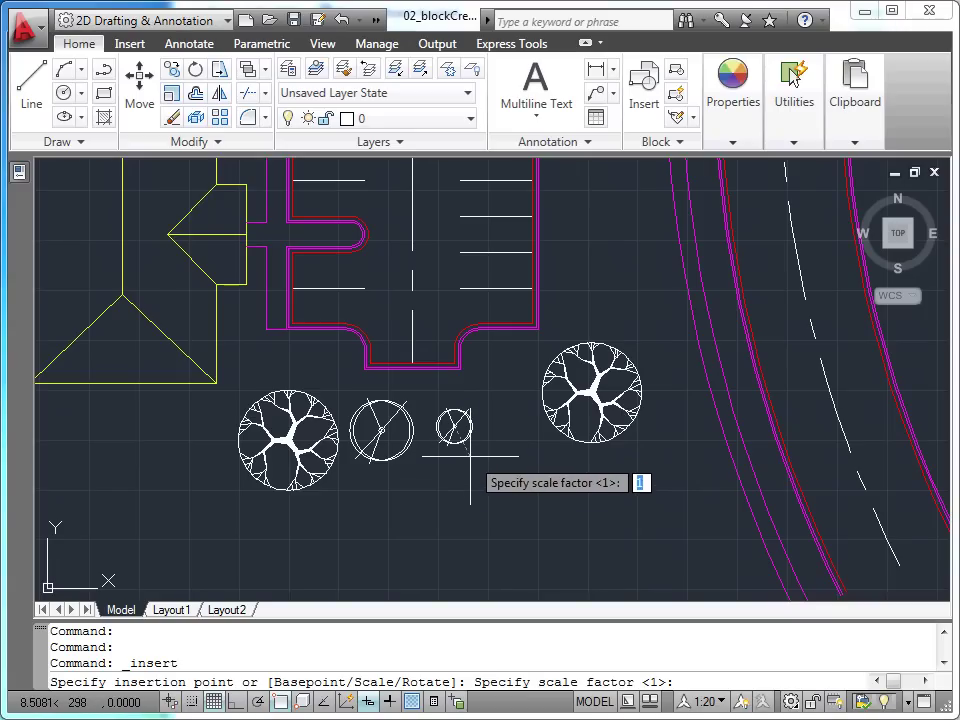
{"action": "type", "text": "10"}
{"action": "key", "text": "Return"}
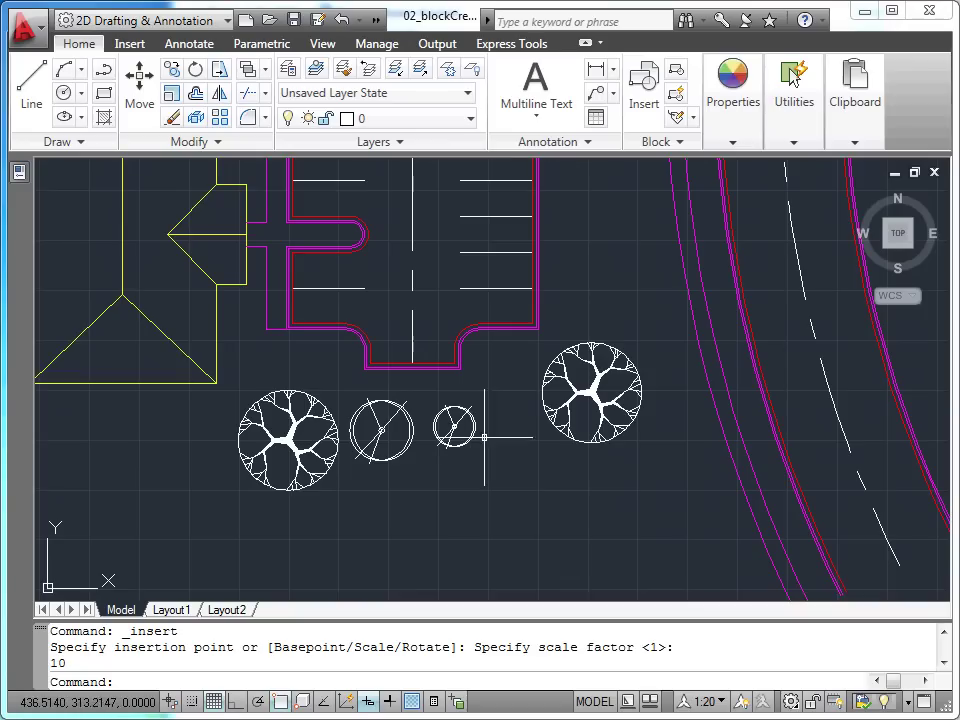
{"action": "left_click", "coordinate": [648, 92]}
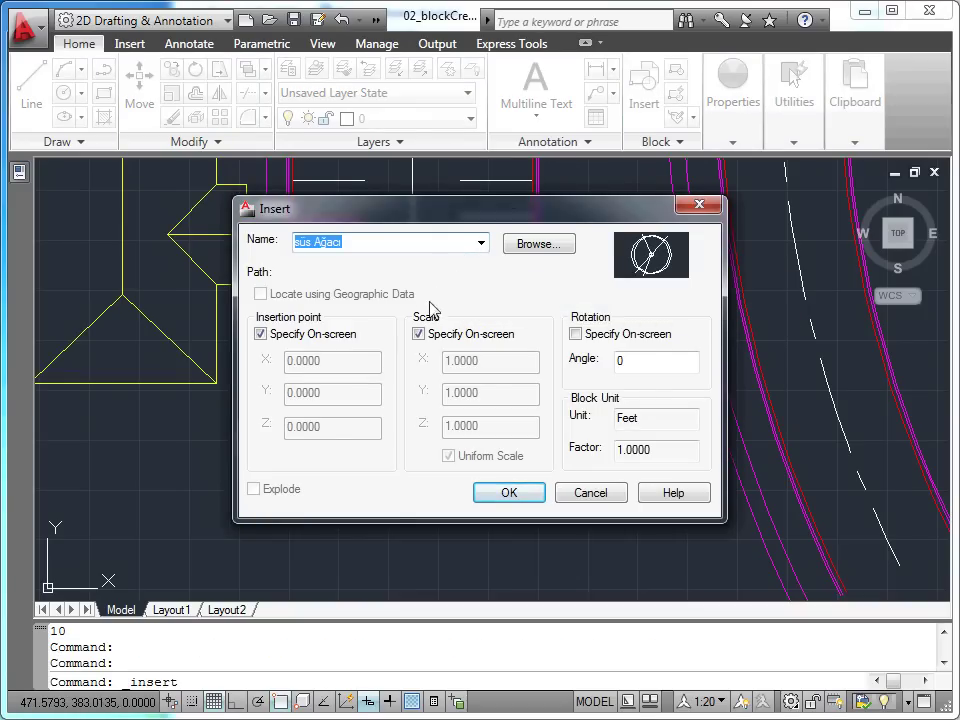
Preset the süs Ağacı insert scale to 7 and place it right of the other two
{"action": "left_click", "coordinate": [418, 334]}
{"action": "left_click_drag", "start_coordinate": [479, 361], "coordinate": [396, 364]}
{"action": "type", "text": "7"}
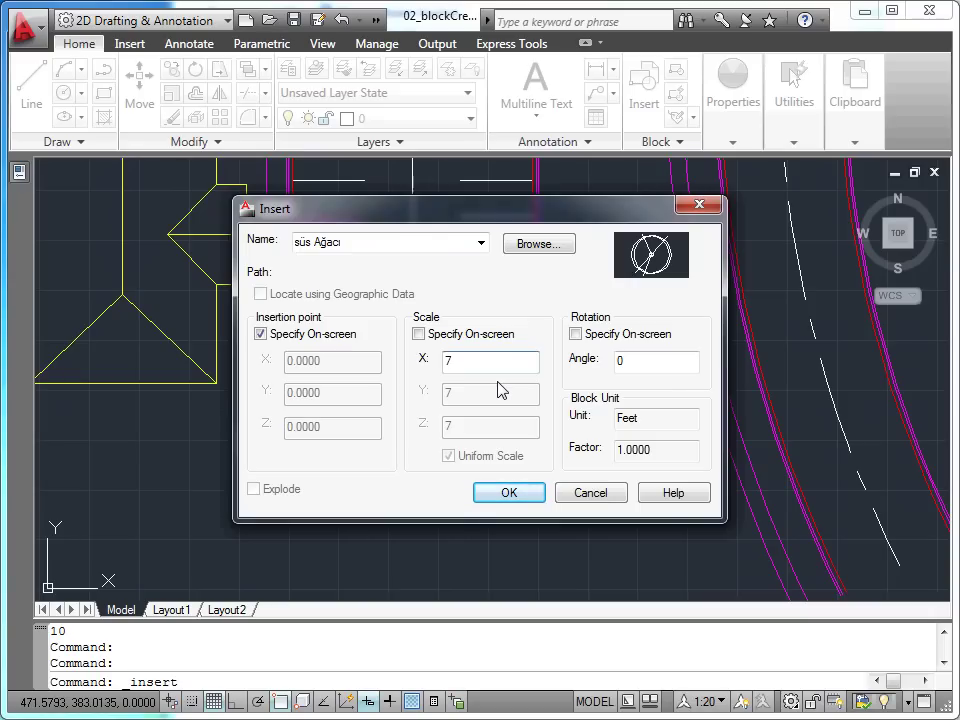
{"action": "left_click", "coordinate": [522, 494]}
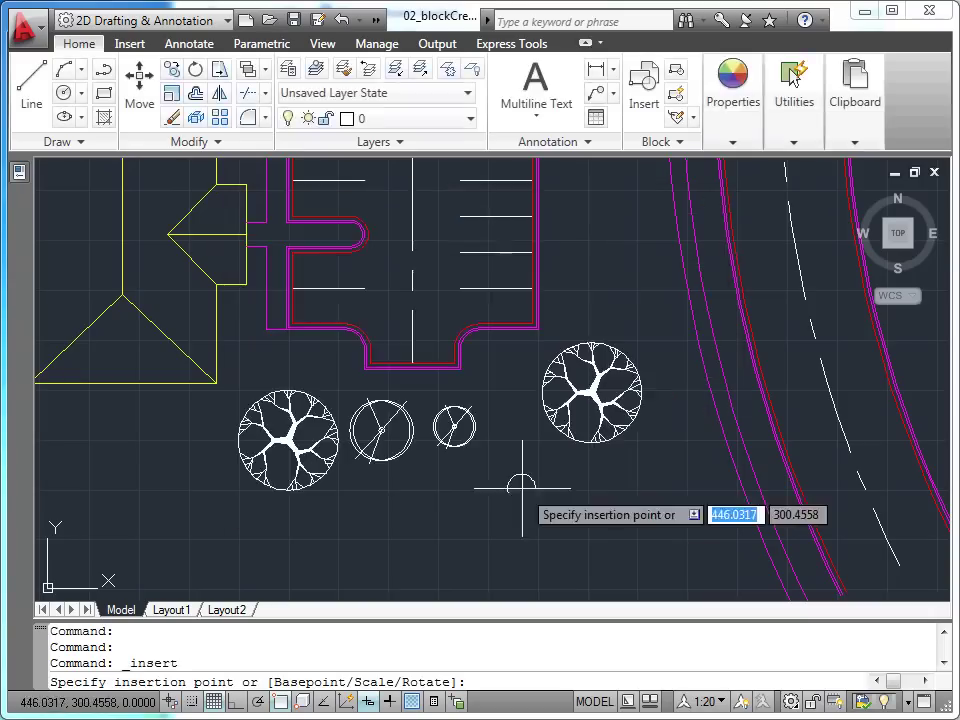
{"action": "left_click", "coordinate": [505, 440]}
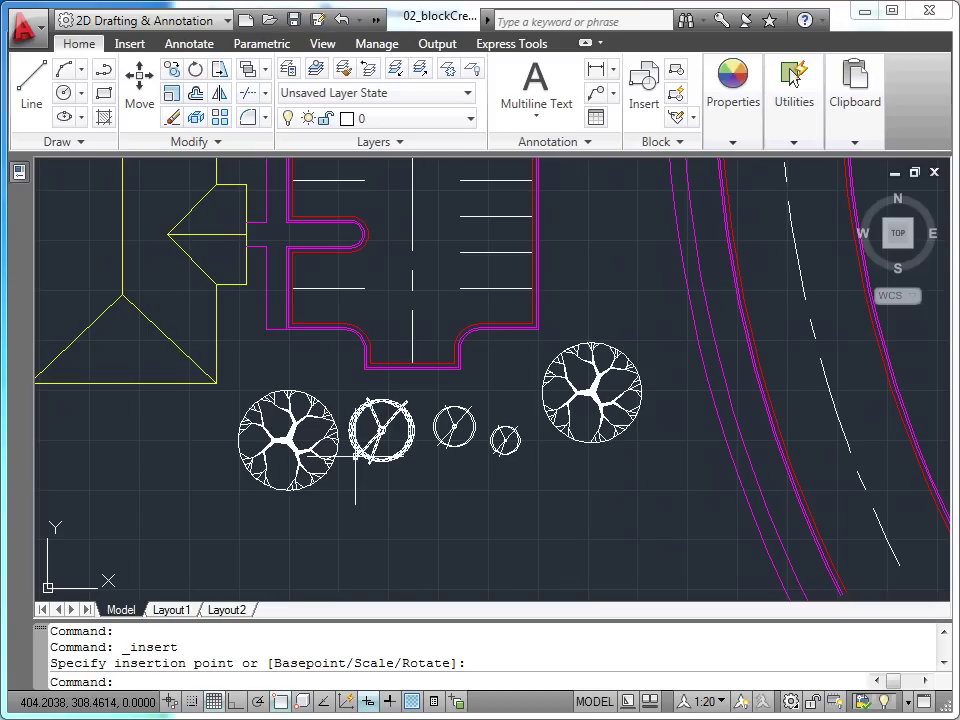
Change the first süs Ağacı tree's X scale from 15 to 20 in Properties
{"action": "left_click", "coordinate": [360, 453]}
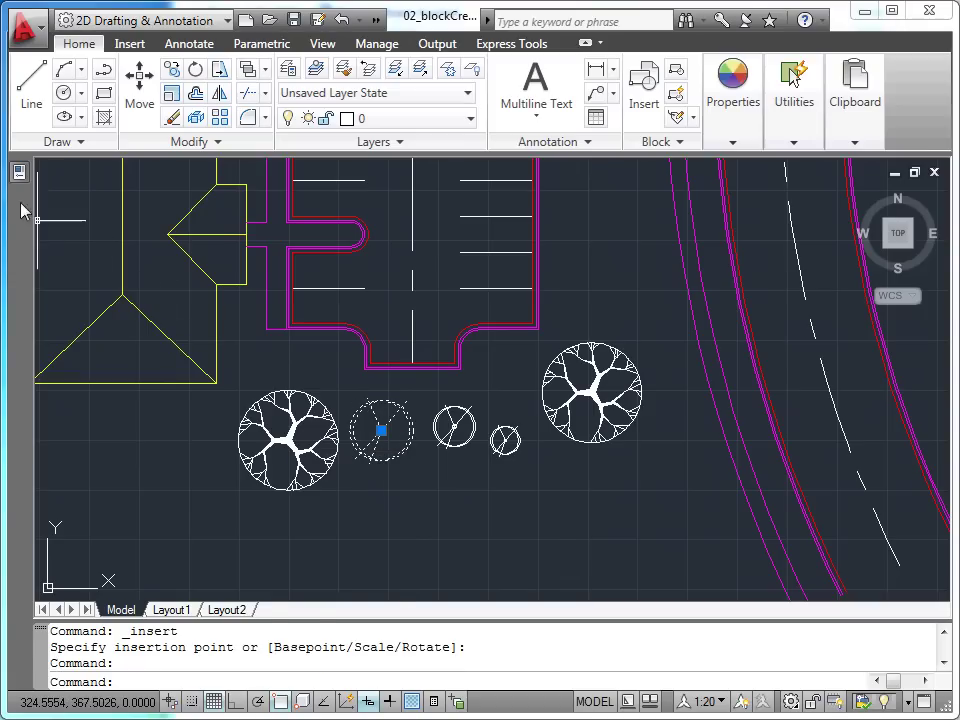
{"action": "mouse_move", "coordinate": [19, 180]}
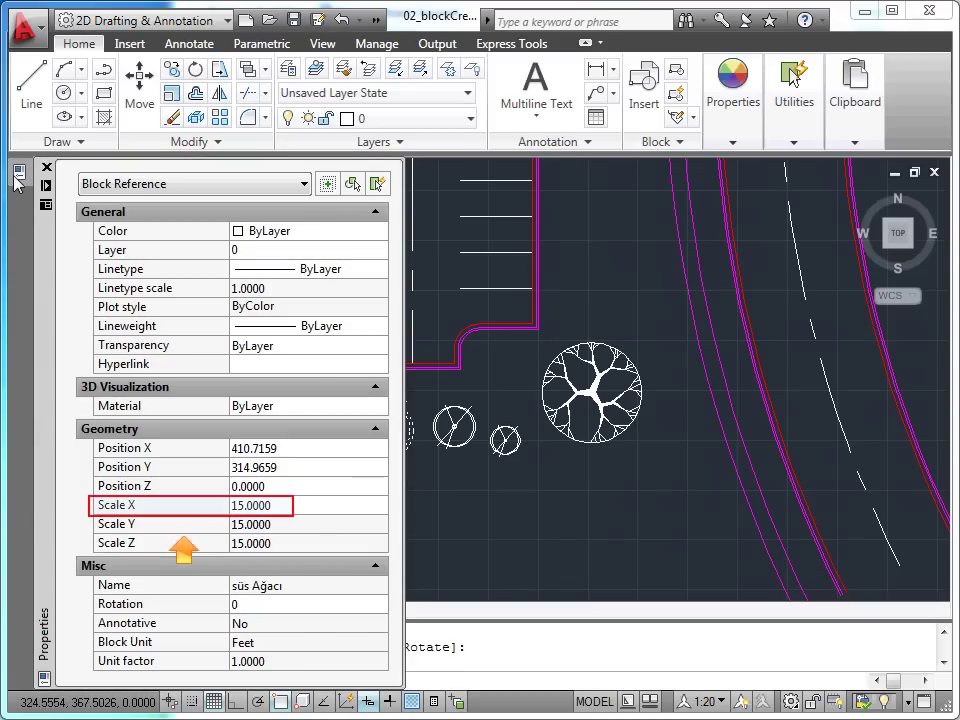
{"action": "left_click", "coordinate": [375, 212]}
{"action": "left_click", "coordinate": [377, 272]}
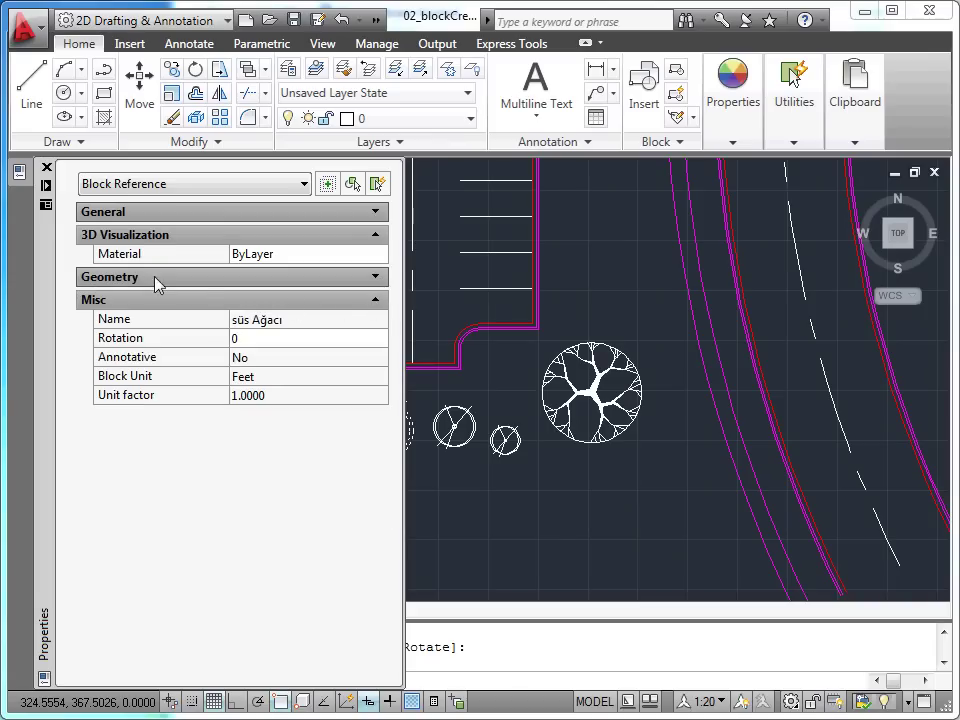
{"action": "left_click", "coordinate": [377, 277]}
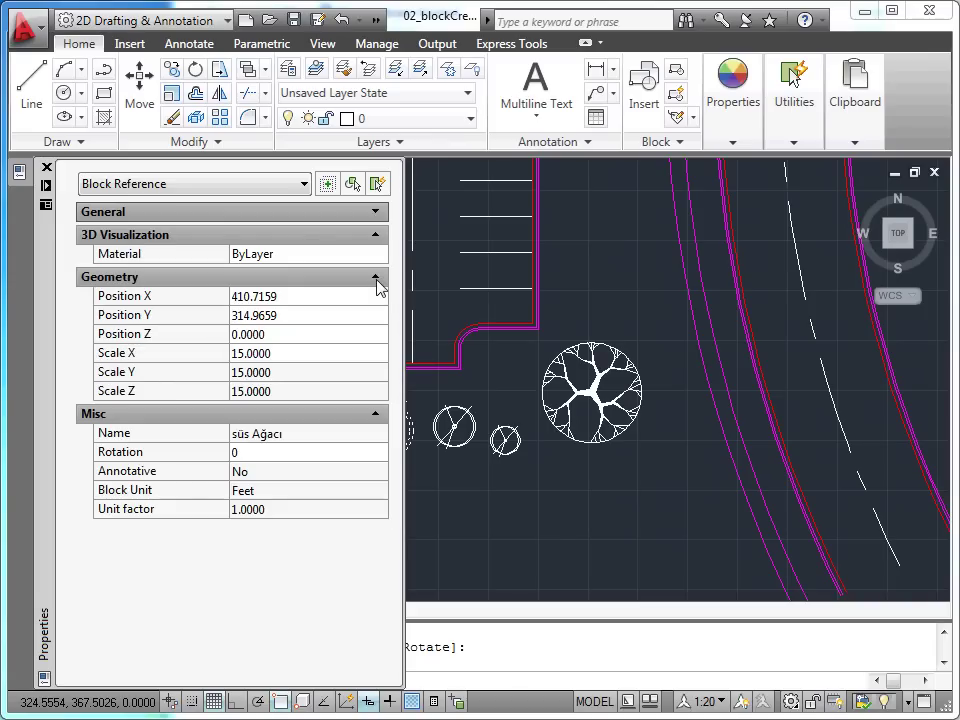
{"action": "left_click", "coordinate": [277, 353]}
{"action": "type", "text": "20"}
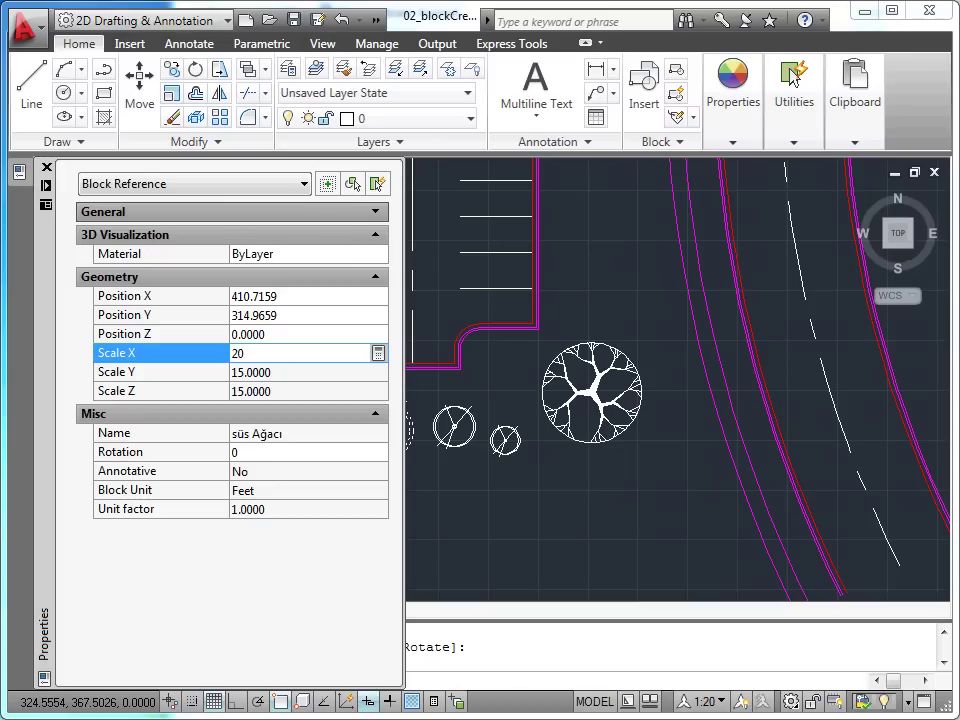
{"action": "key", "text": "Return"}
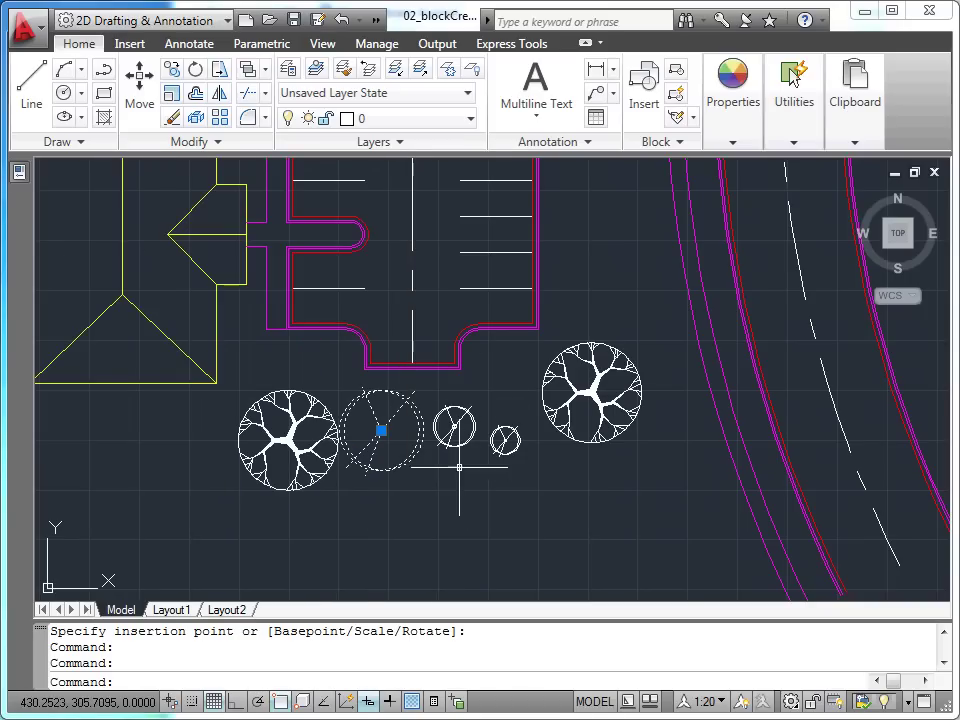
Window-select the three süs Ağacı trees and set their shared X scale to 15
{"action": "key", "text": "Escape"}
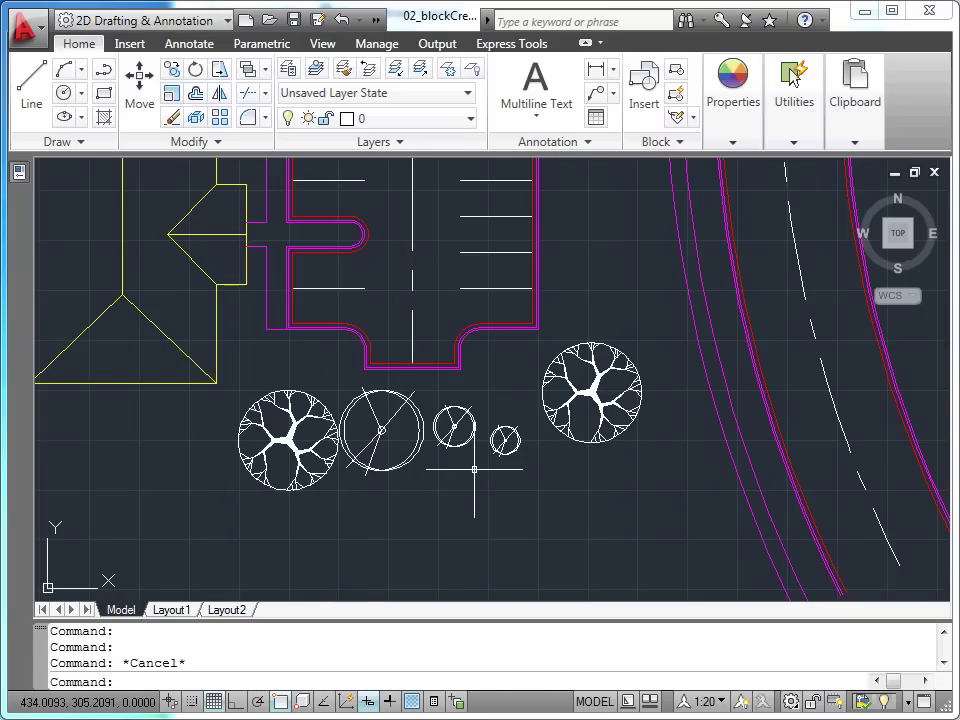
{"action": "left_click", "coordinate": [539, 489]}
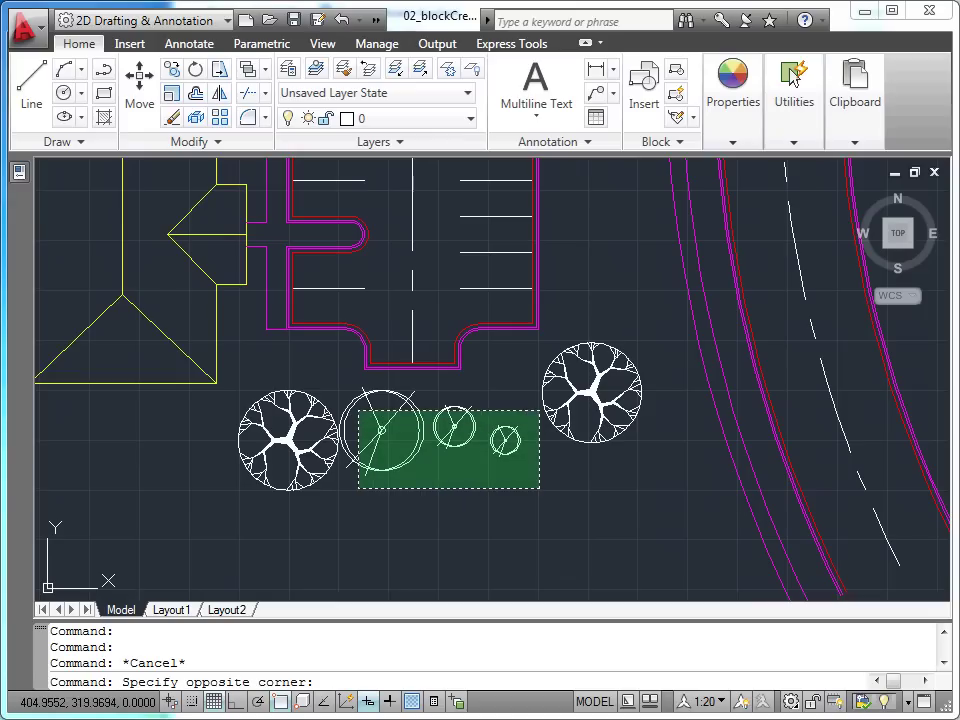
{"action": "left_click", "coordinate": [358, 409]}
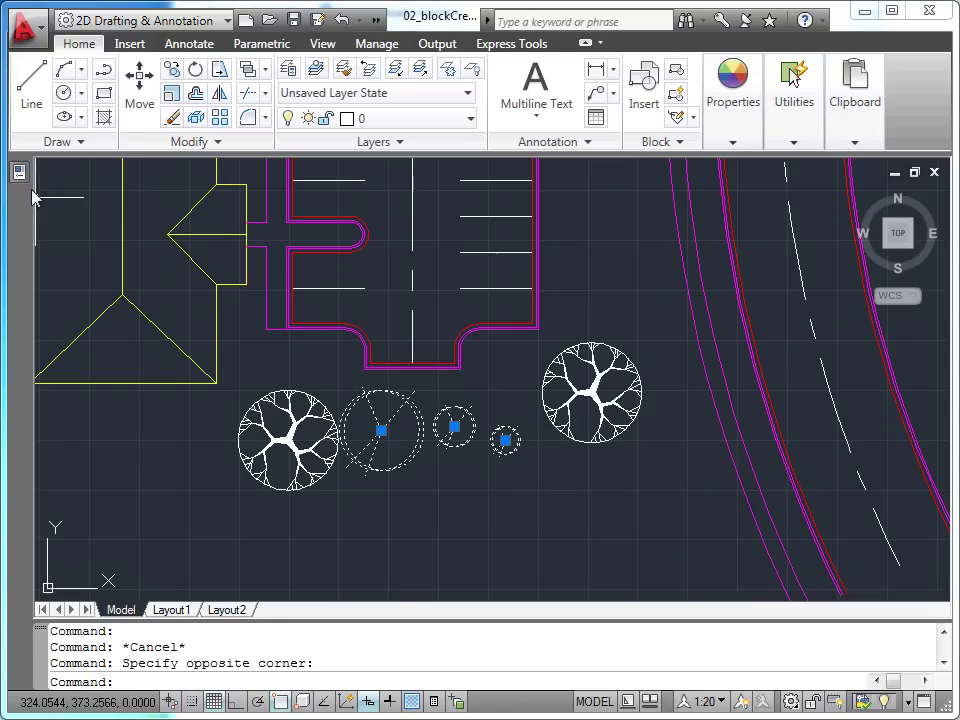
{"action": "mouse_move", "coordinate": [24, 185]}
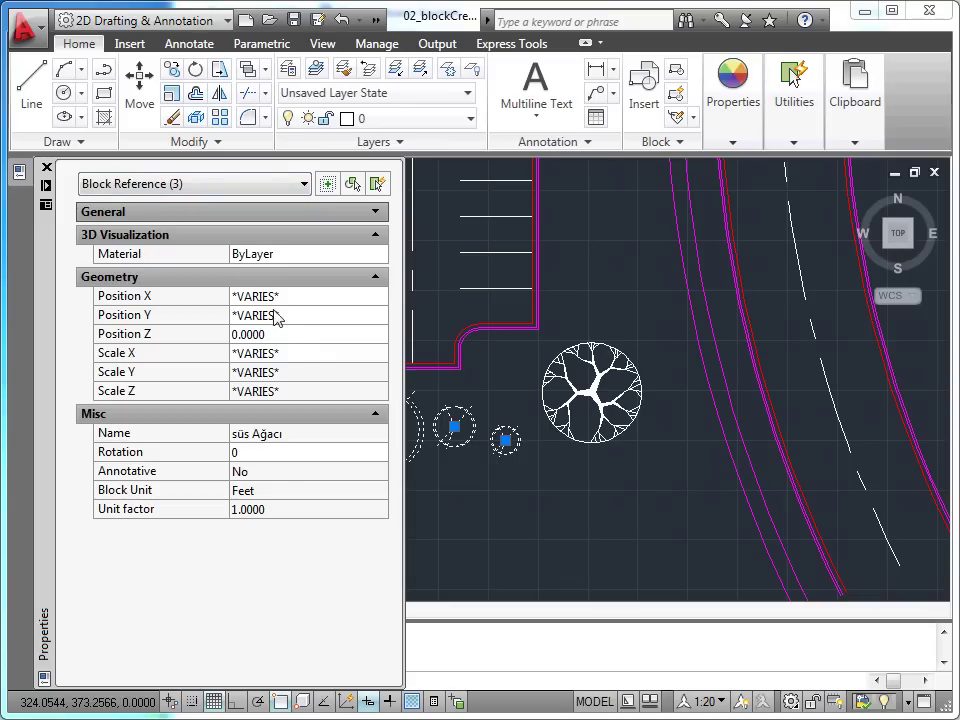
{"action": "left_click", "coordinate": [277, 357]}
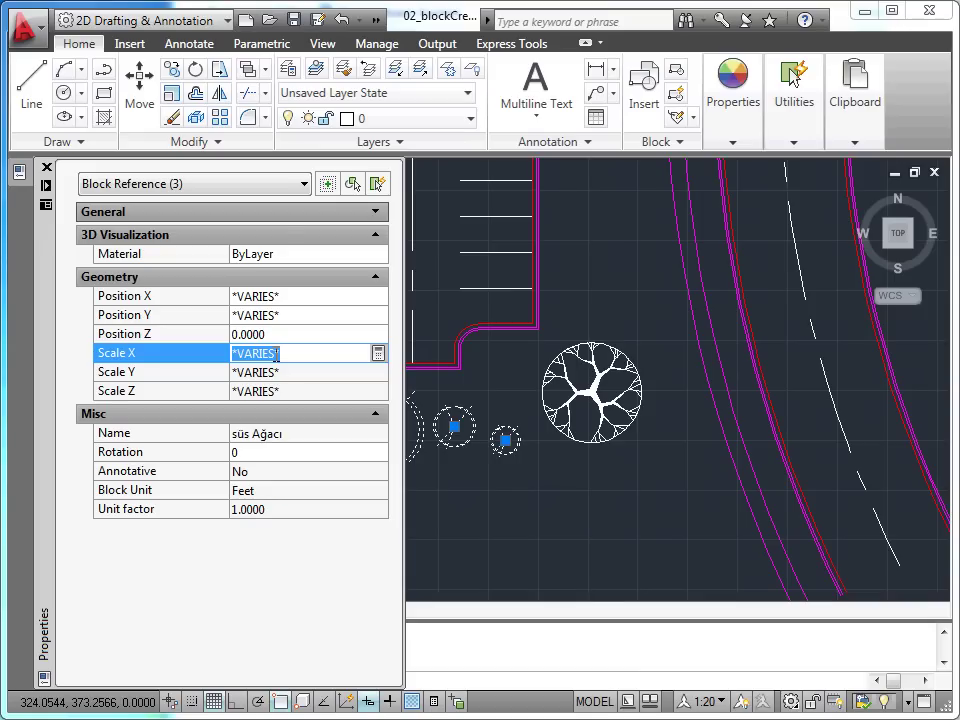
{"action": "type", "text": "15"}
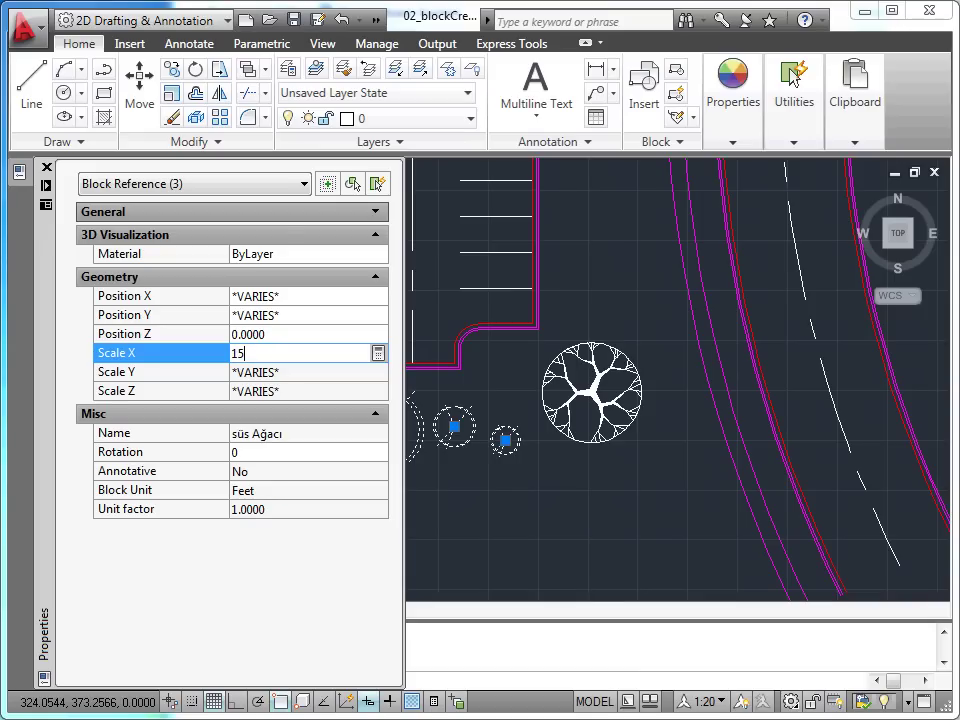
{"action": "key", "text": "Return"}
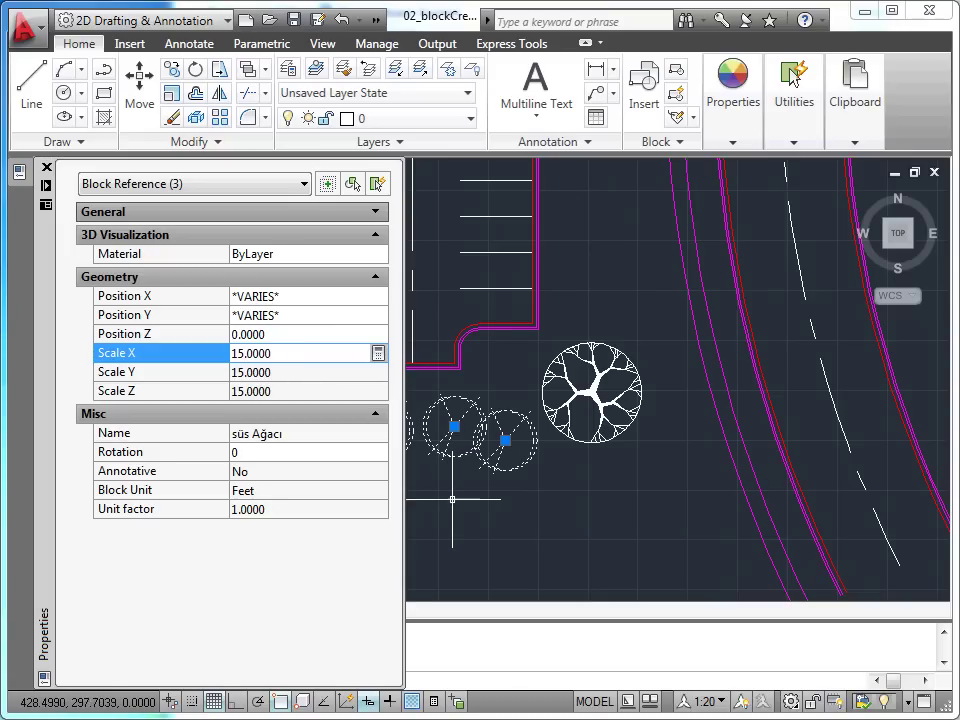
{"action": "key", "text": "ctrl+1"}
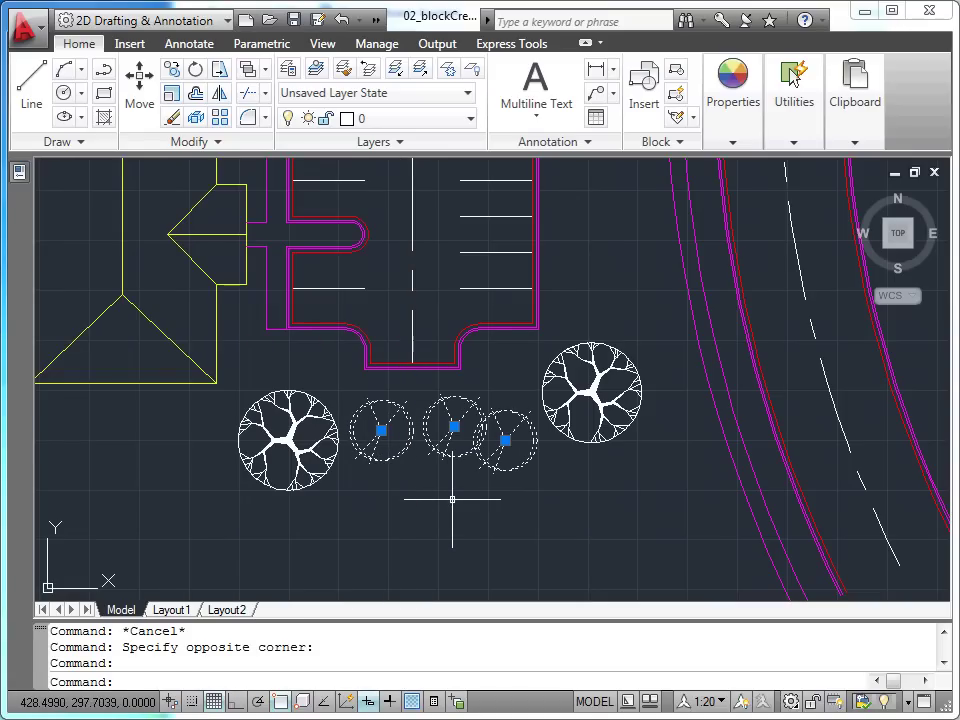
{"action": "key", "text": "Escape"}
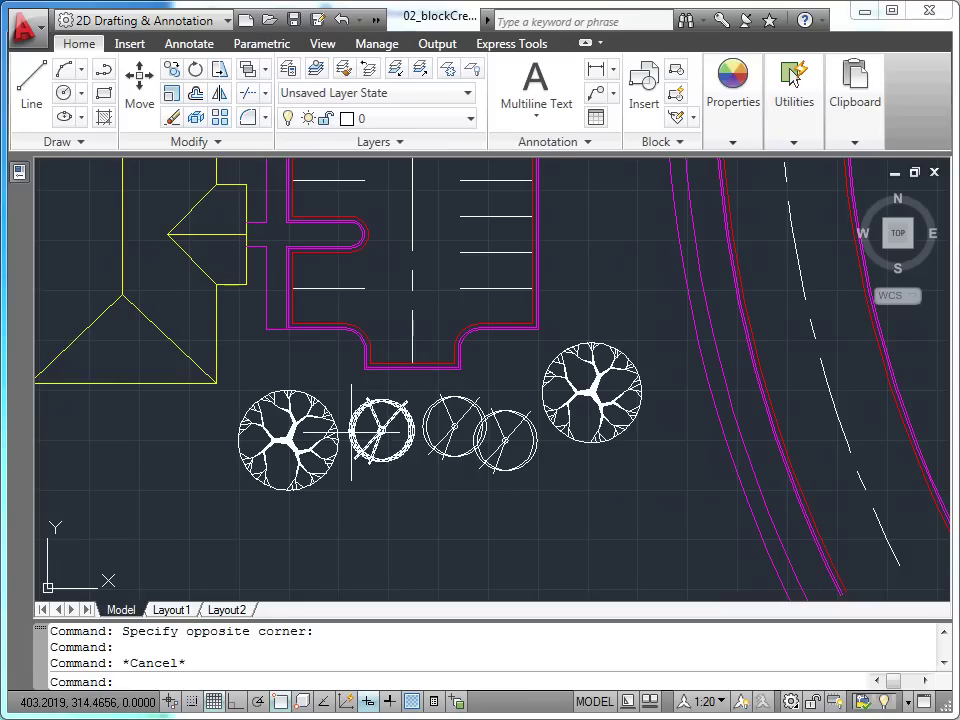
Zoom out to show the whole parking lot with its Çınar and süs Ağacı trees
{"action": "scroll", "coordinate": [517, 478], "scroll_direction": "down", "scroll_amount": 5}
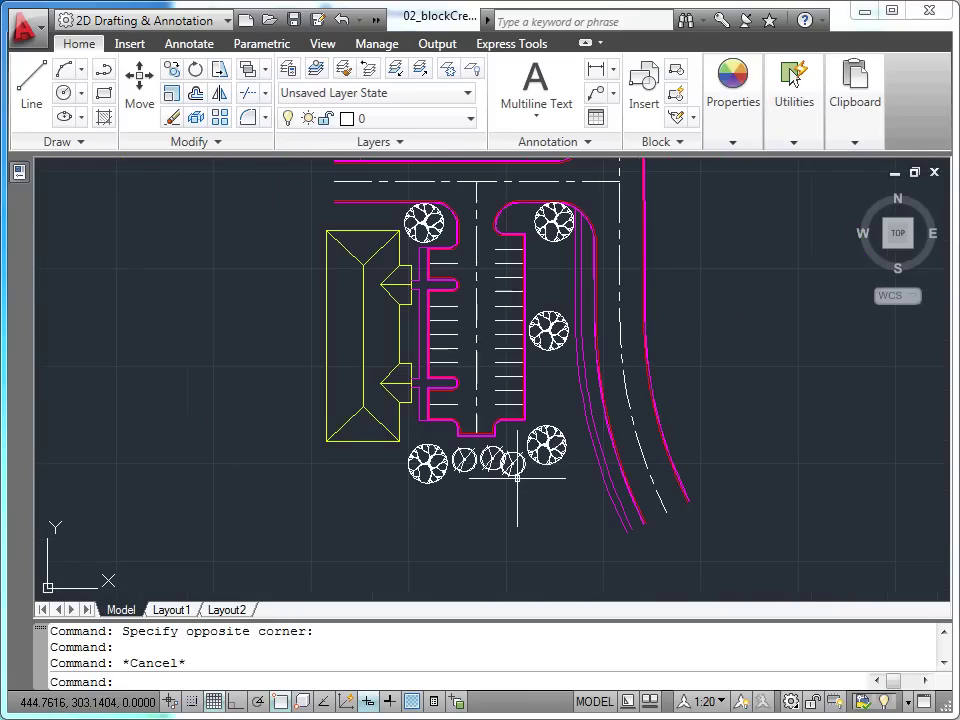